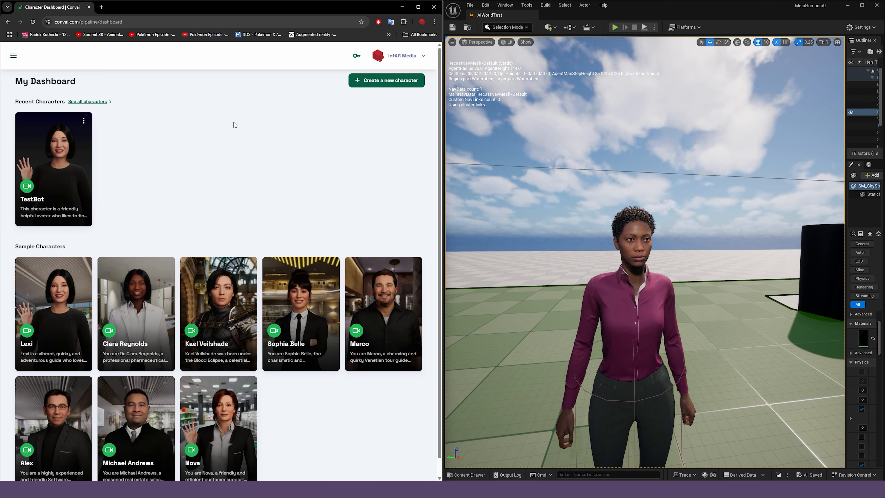
- Open the TestBot character and review its core description, speaking style and avatar
{"action": "left_click", "coordinate": [14, 56]}
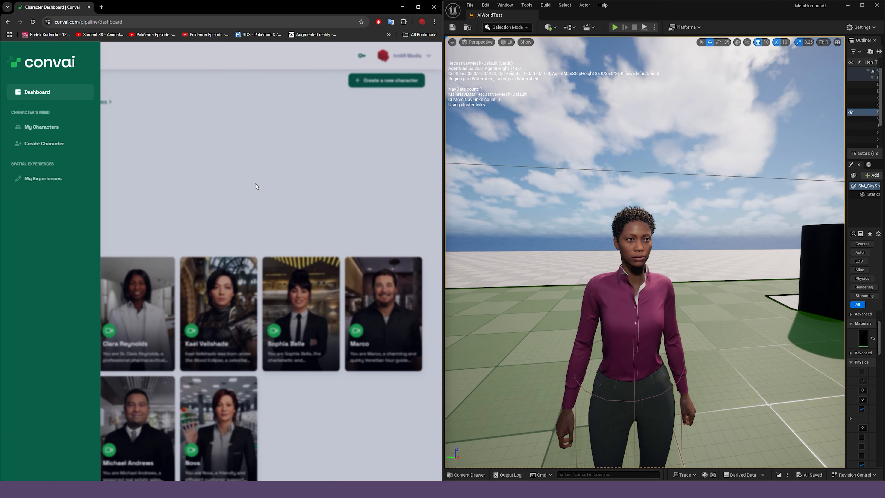
{"action": "left_click", "coordinate": [292, 164]}
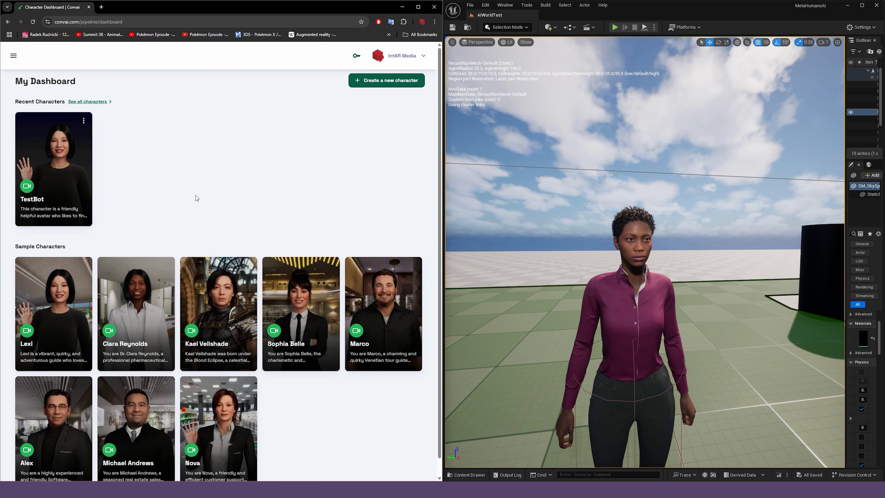
{"action": "left_click", "coordinate": [59, 173]}
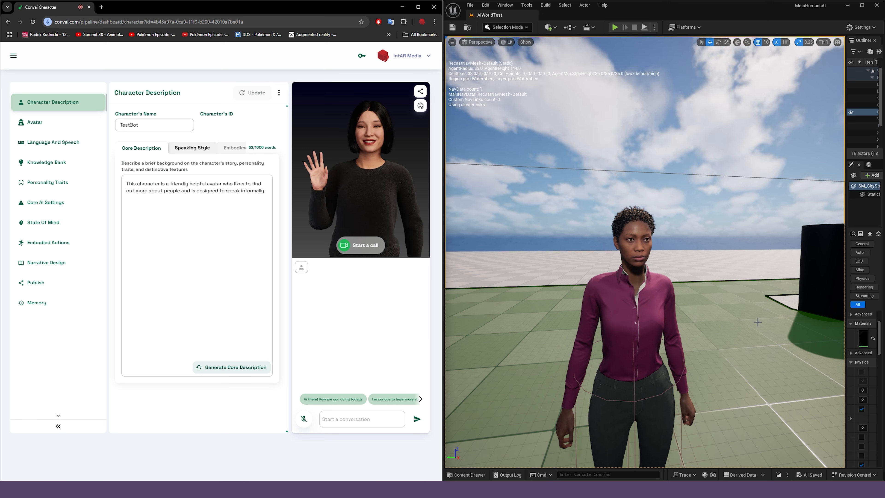
{"action": "left_click", "coordinate": [199, 190]}
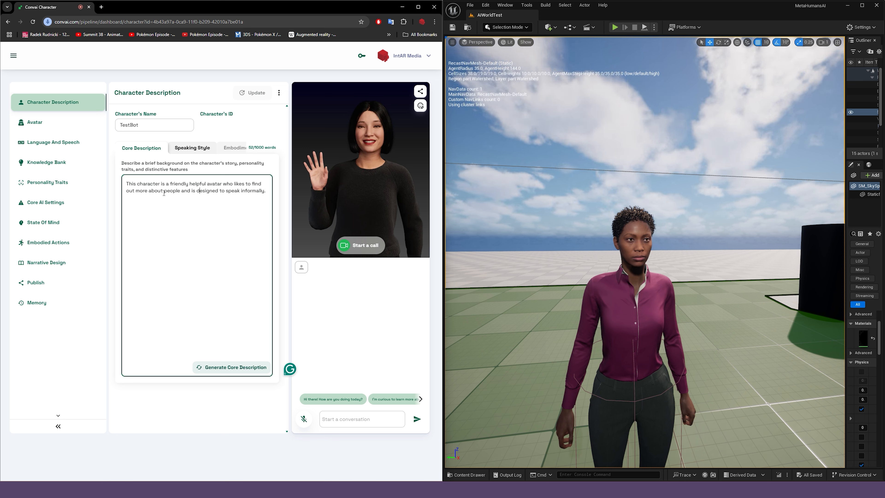
{"action": "left_click", "coordinate": [190, 149]}
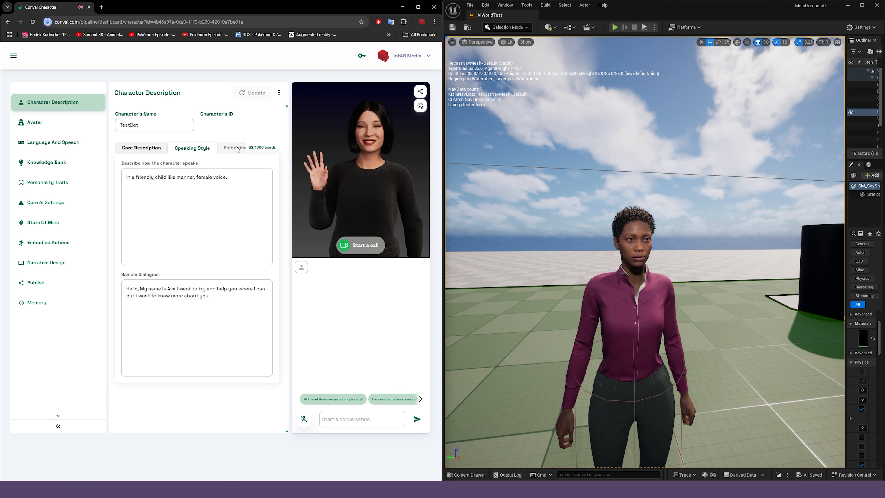
{"action": "left_click", "coordinate": [35, 122]}
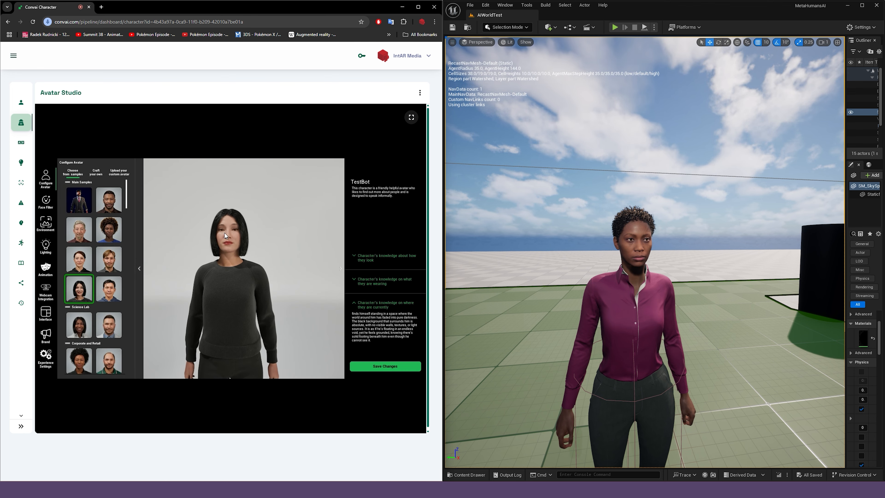
- Set TestBot's voice to Young UK Feminine Voice in the language and speech settings and save the update
{"action": "left_click", "coordinate": [21, 142]}
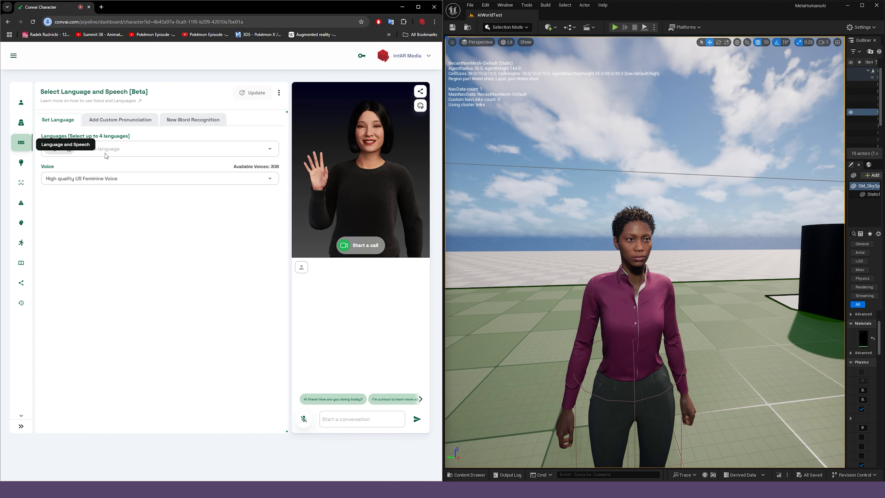
{"action": "left_click", "coordinate": [147, 179]}
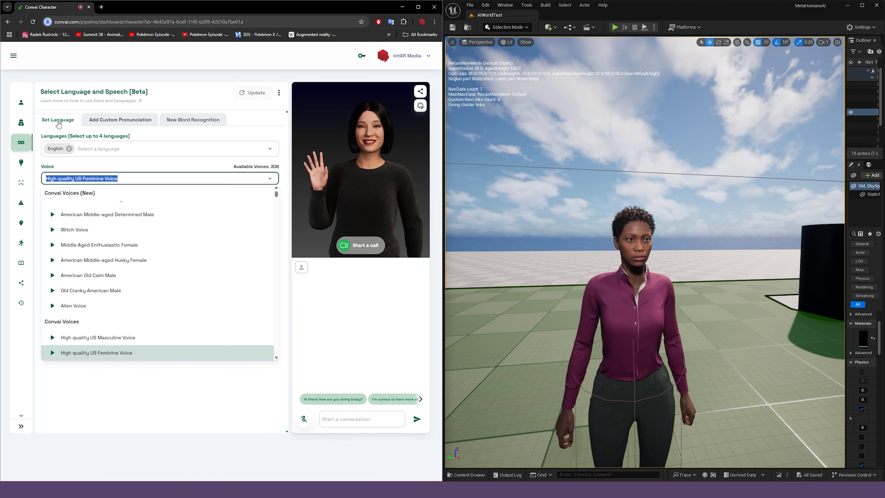
{"action": "scroll", "coordinate": [170, 297], "scroll_direction": "down", "scroll_amount": 3}
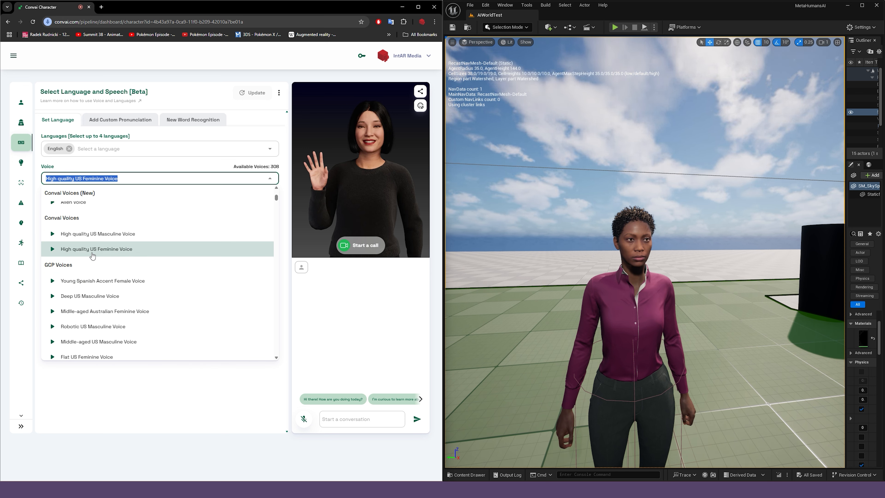
{"action": "scroll", "coordinate": [93, 256], "scroll_direction": "down", "scroll_amount": 5}
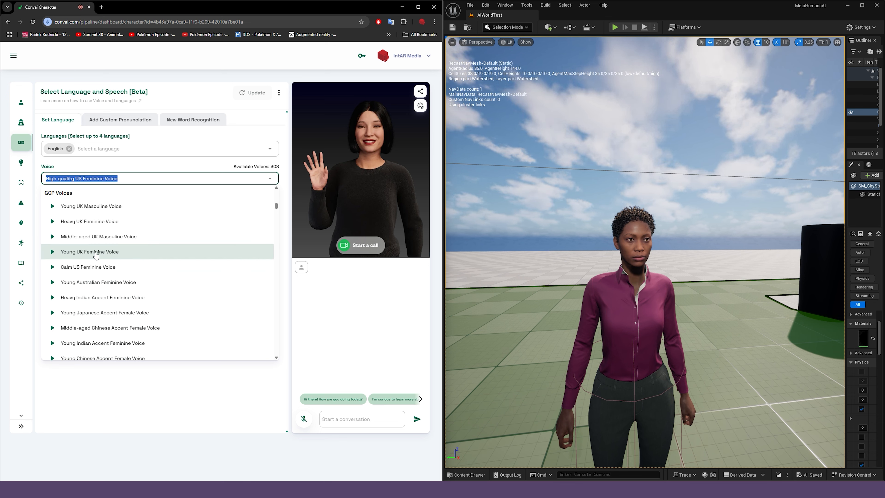
{"action": "left_click", "coordinate": [94, 253]}
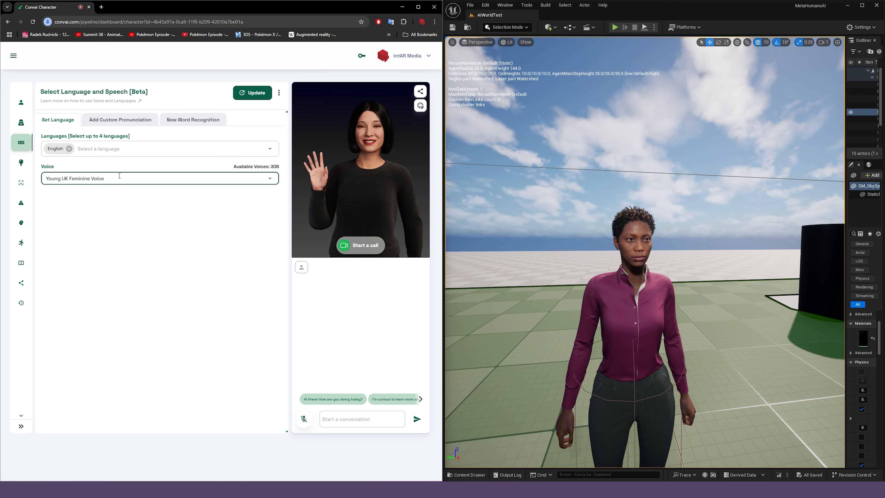
{"action": "left_click", "coordinate": [252, 92]}
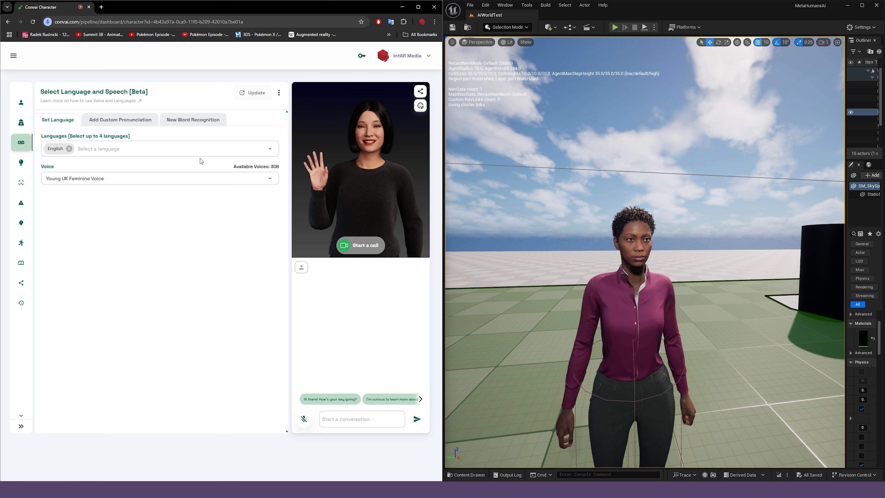
- Review the custom pronunciation and new word recognition options, plus the Knowledge Bank's ways of adding documents and plain text
{"action": "left_click", "coordinate": [127, 121]}
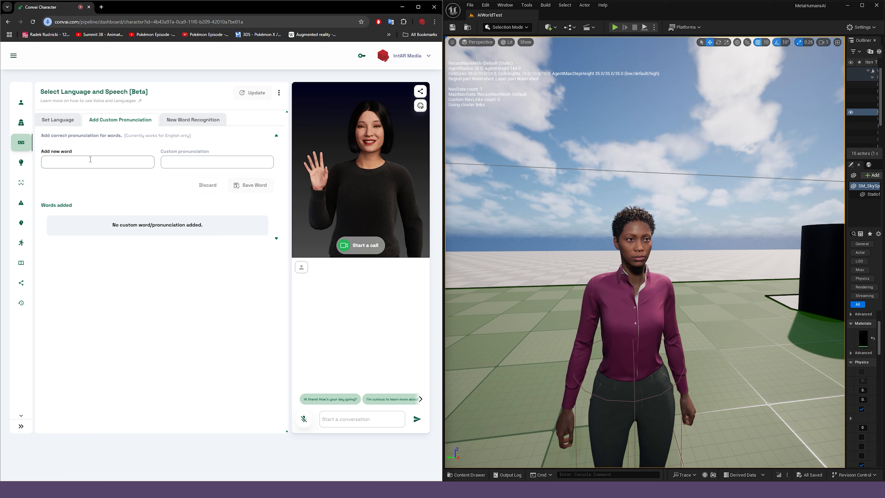
{"action": "left_click", "coordinate": [191, 127]}
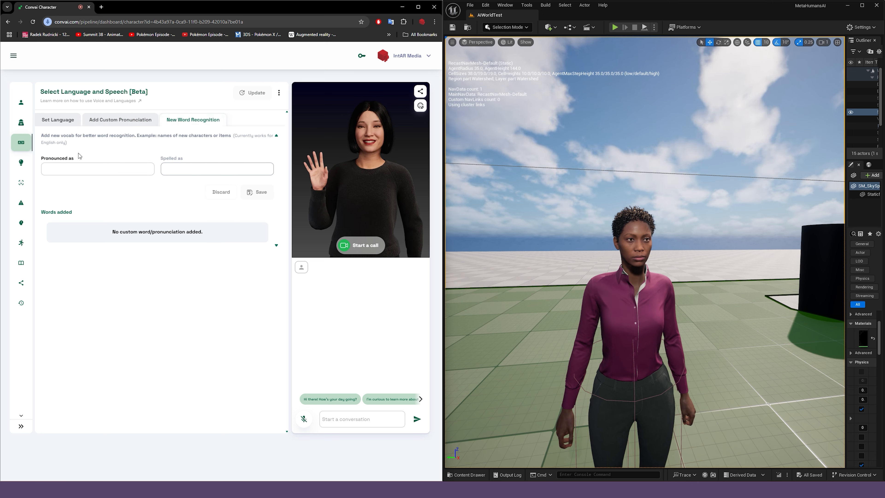
{"action": "left_click", "coordinate": [20, 164]}
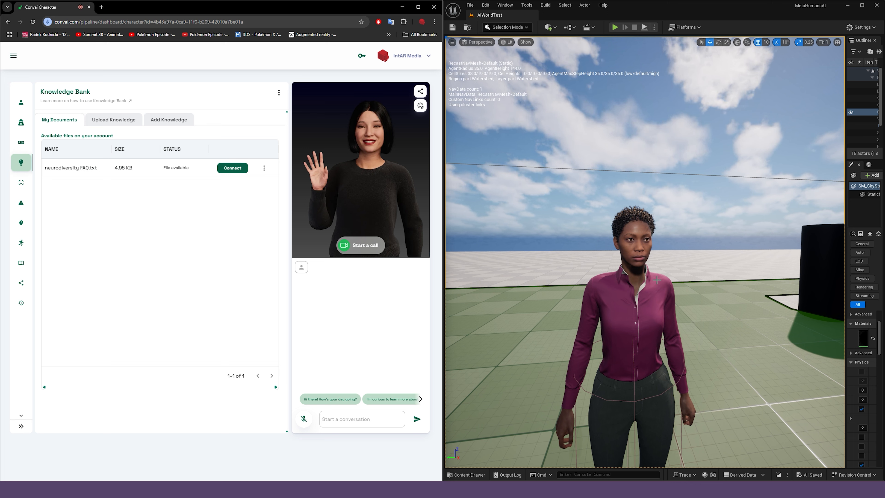
{"action": "left_click", "coordinate": [113, 120]}
{"action": "left_click", "coordinate": [165, 124]}
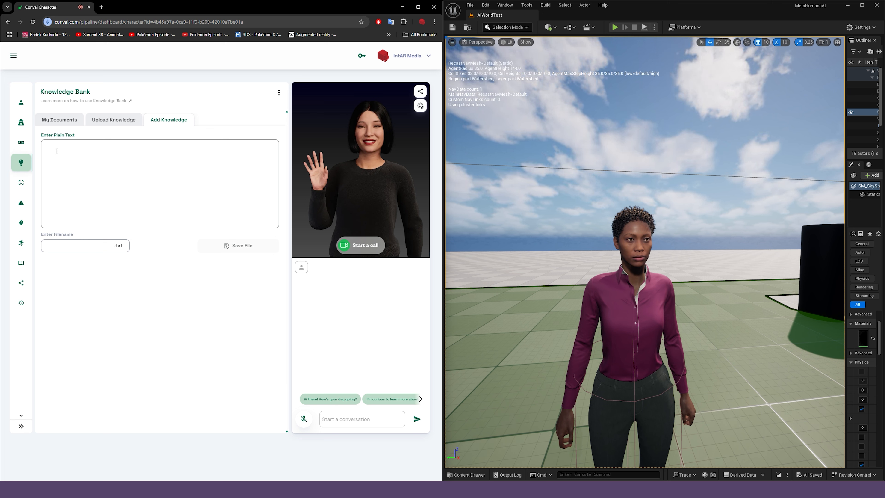
- Look through the character's personality traits, core AI settings, state of mind, actions, narrative design and publishing options
{"action": "left_click", "coordinate": [21, 182]}
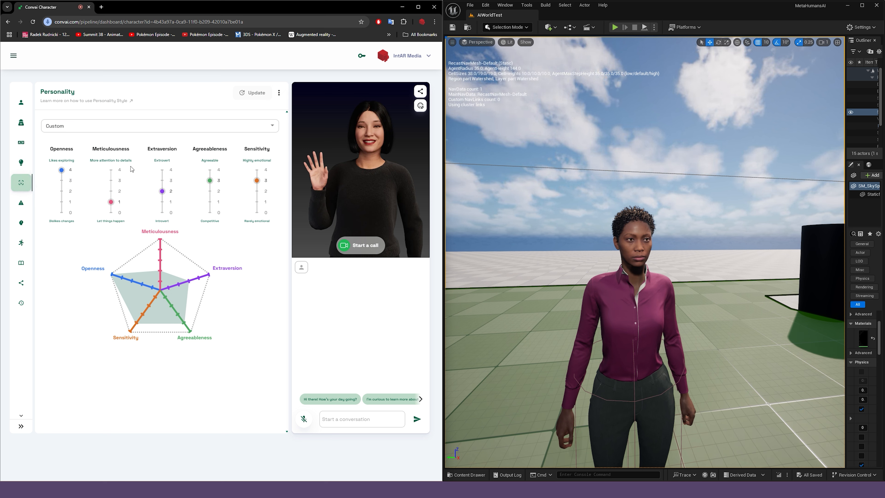
{"action": "left_click", "coordinate": [21, 203]}
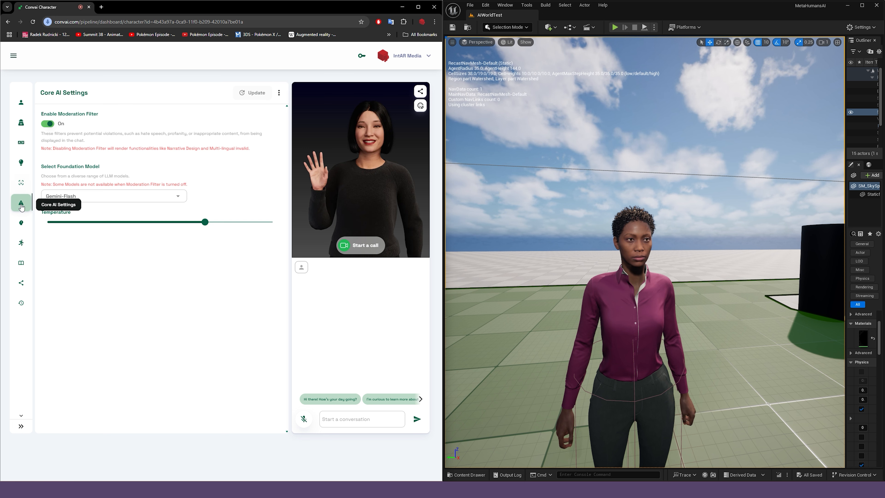
{"action": "left_click", "coordinate": [21, 223]}
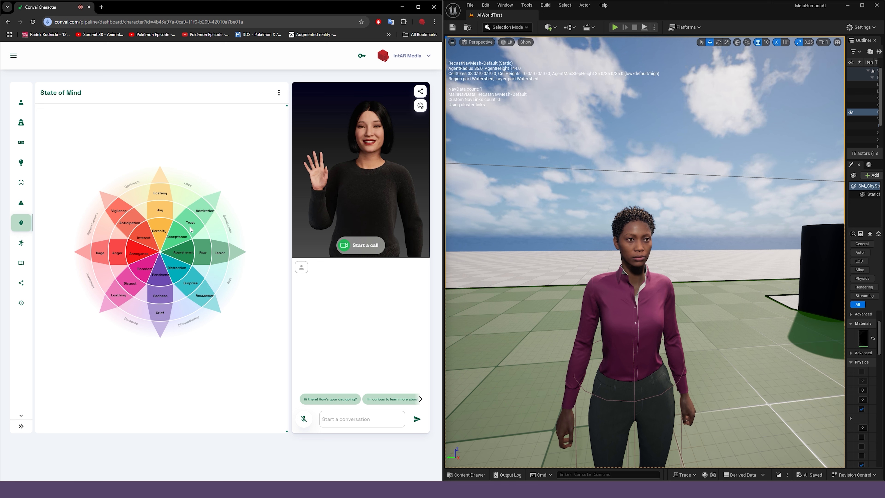
{"action": "left_click", "coordinate": [21, 243]}
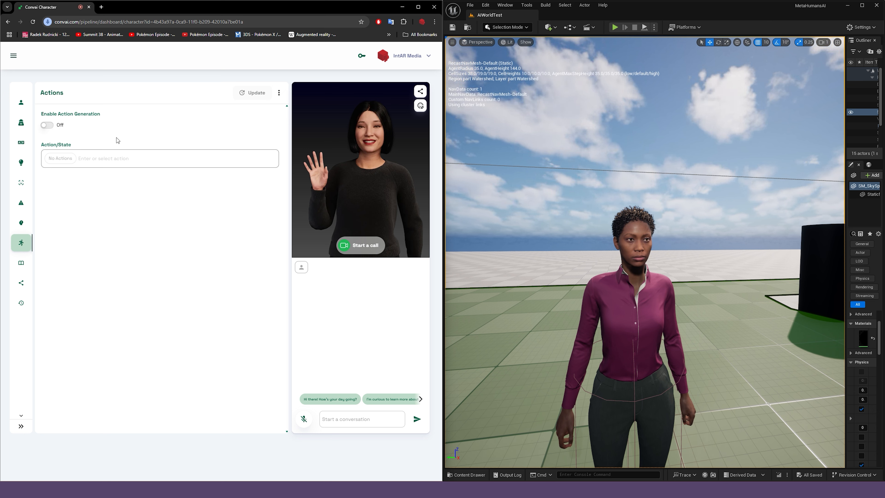
{"action": "left_click", "coordinate": [21, 265]}
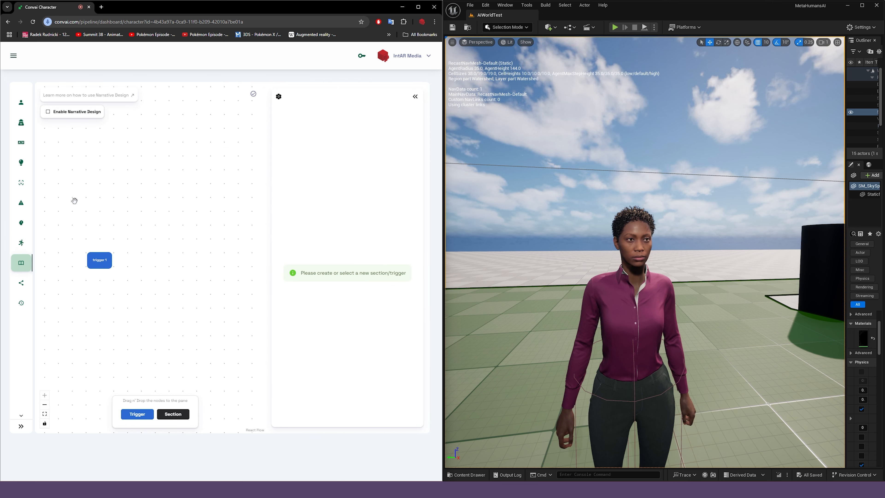
{"action": "left_click", "coordinate": [21, 284]}
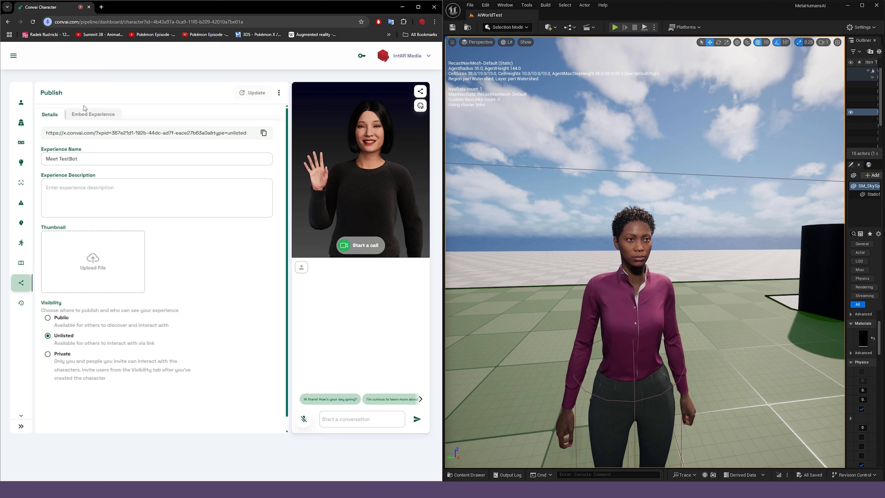
- Page through the character's recent memory sessions, then return to the character description
{"action": "left_click", "coordinate": [16, 305]}
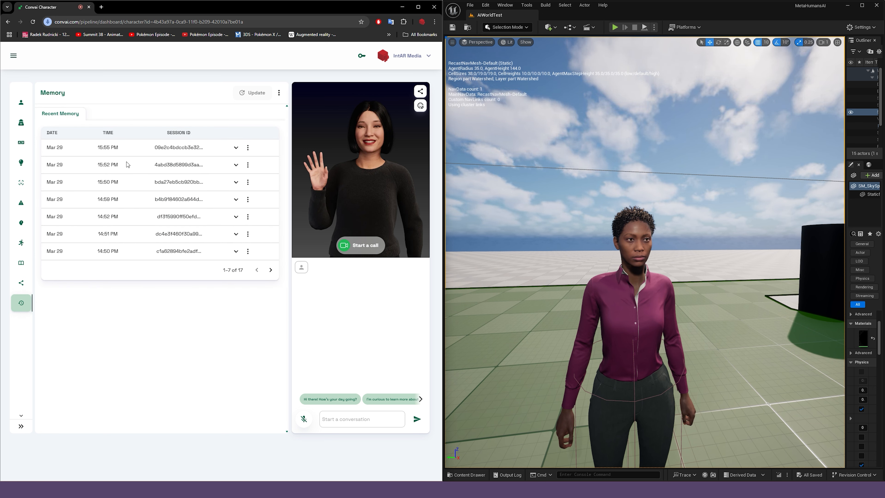
{"action": "left_click", "coordinate": [270, 270]}
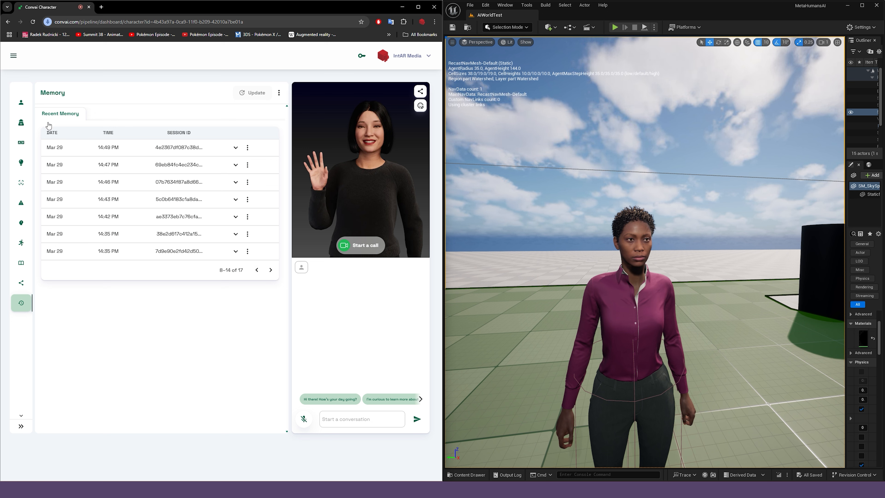
{"action": "left_click", "coordinate": [270, 270]}
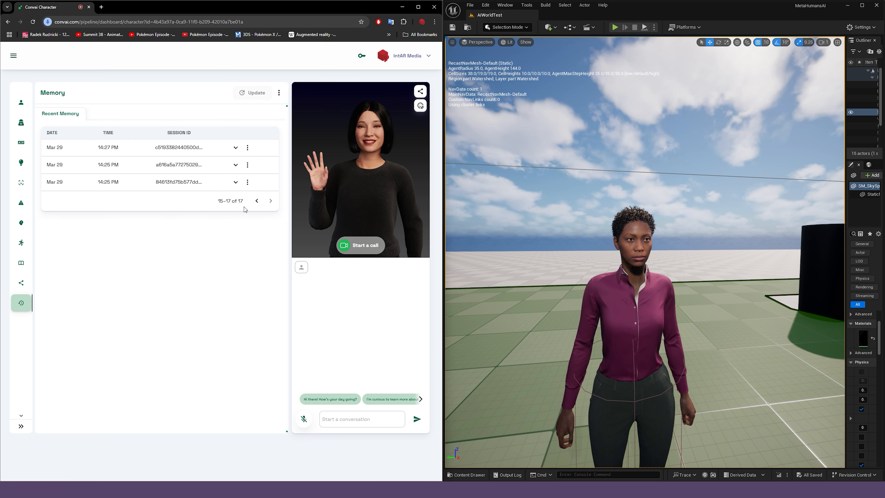
{"action": "left_click", "coordinate": [257, 201]}
{"action": "left_click", "coordinate": [257, 269]}
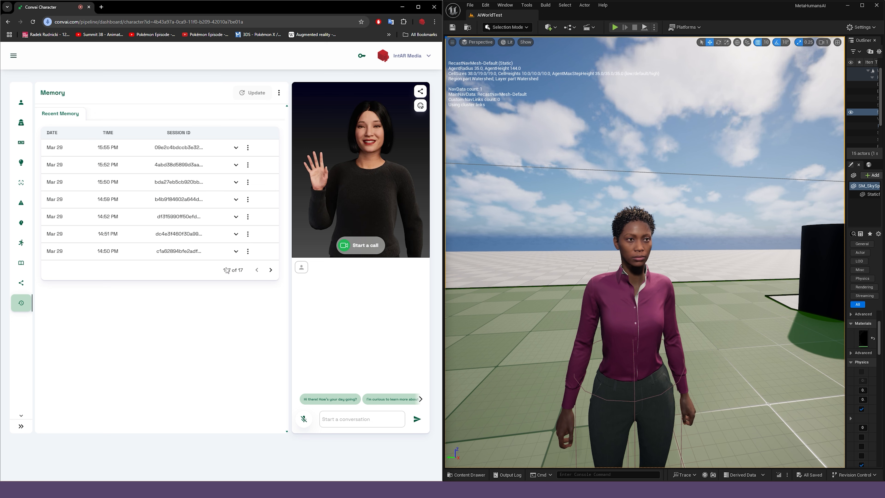
{"action": "left_click", "coordinate": [20, 103]}
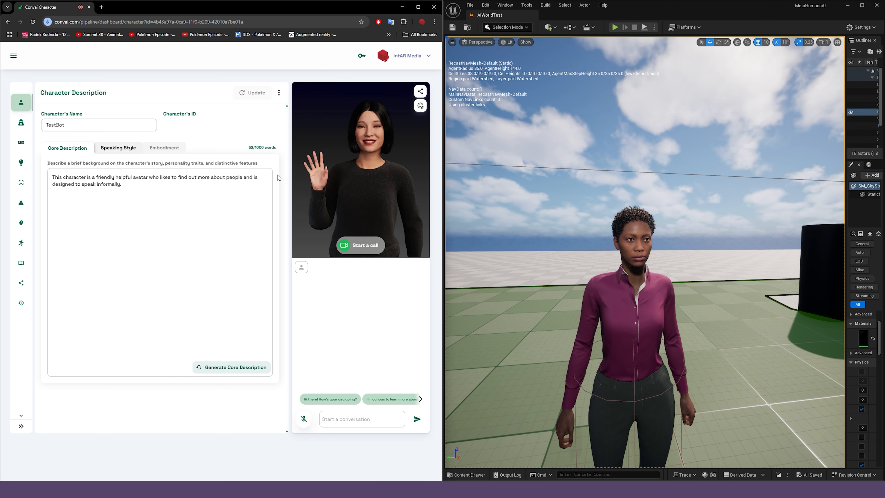
- Open the Convai pricing page from the account options and compare the features of the Creator plans
{"action": "left_click", "coordinate": [13, 56]}
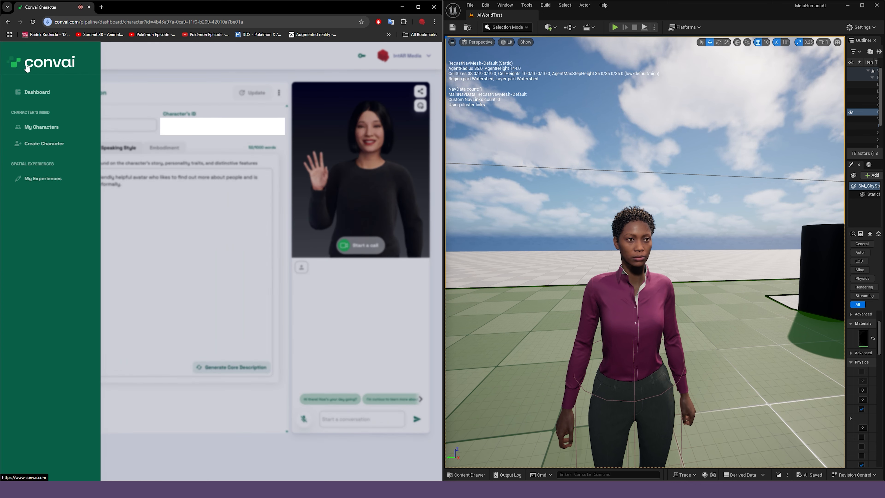
{"action": "left_click", "coordinate": [277, 71]}
{"action": "left_click", "coordinate": [414, 56]}
{"action": "left_click", "coordinate": [398, 124]}
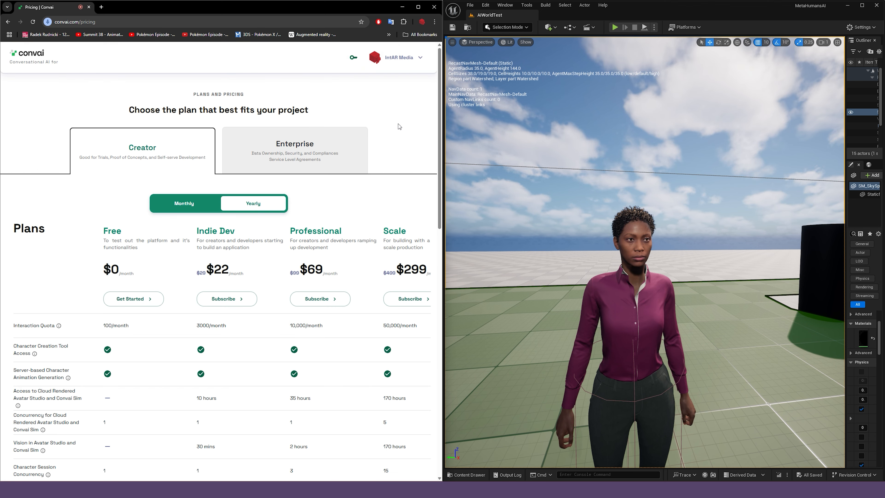
{"action": "scroll", "coordinate": [202, 205], "scroll_direction": "down", "scroll_amount": 1}
{"action": "scroll", "coordinate": [141, 221], "scroll_direction": "down", "scroll_amount": 2}
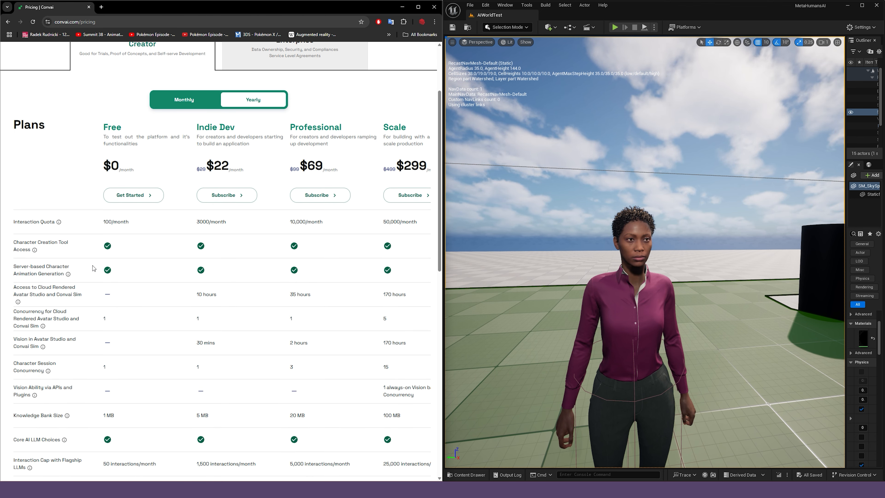
{"action": "scroll", "coordinate": [139, 234], "scroll_direction": "down", "scroll_amount": 1}
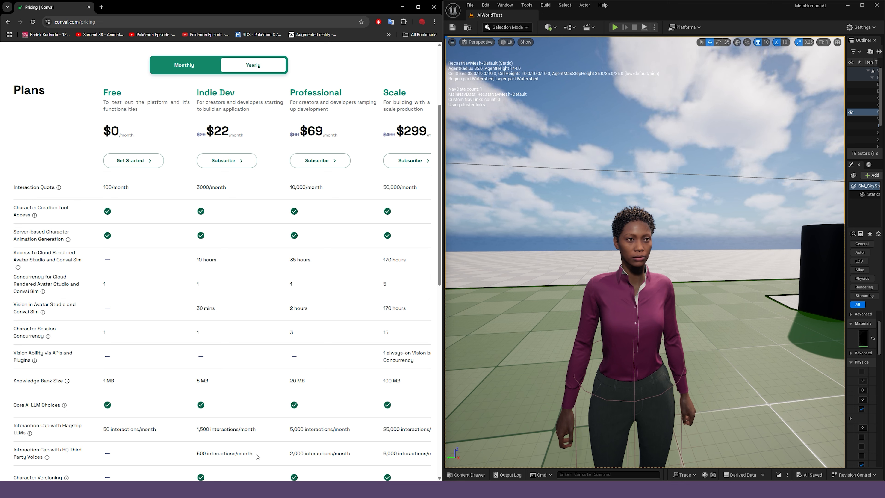
- Switch the plan prices to monthly billing and examine the remaining plan features
{"action": "left_click", "coordinate": [185, 64]}
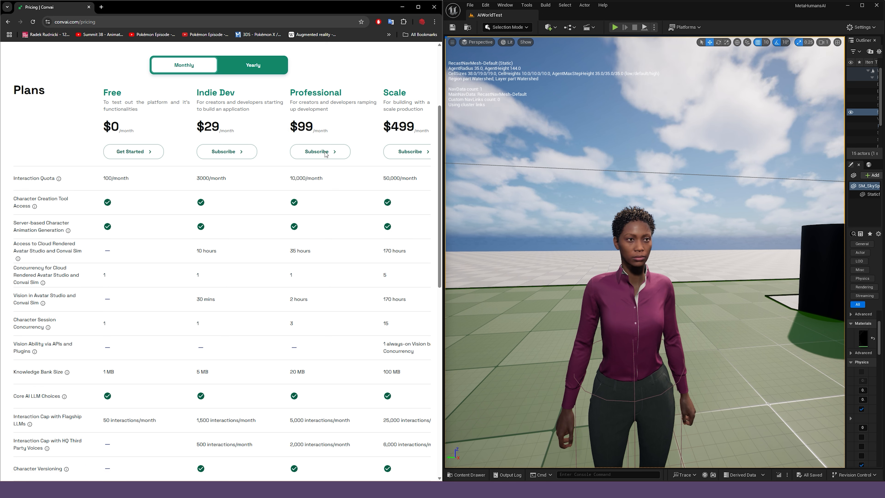
{"action": "scroll", "coordinate": [323, 212], "scroll_direction": "down", "scroll_amount": 5}
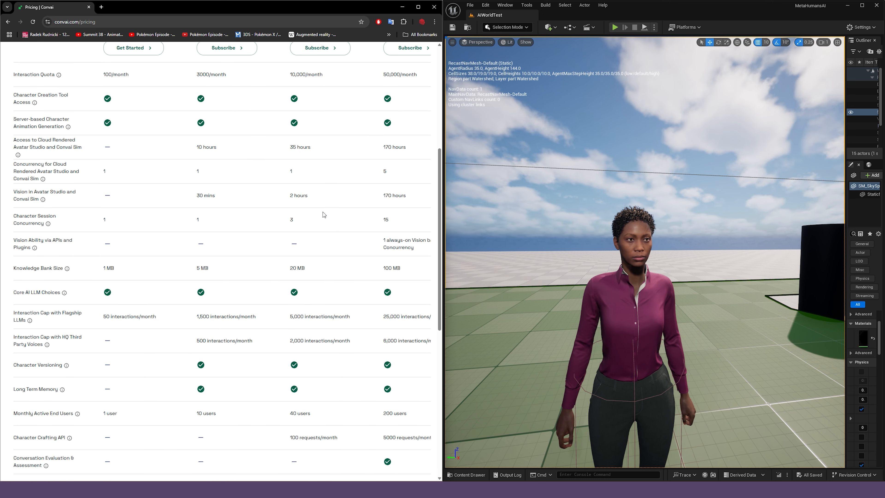
{"action": "scroll", "coordinate": [323, 212], "scroll_direction": "up", "scroll_amount": 9}
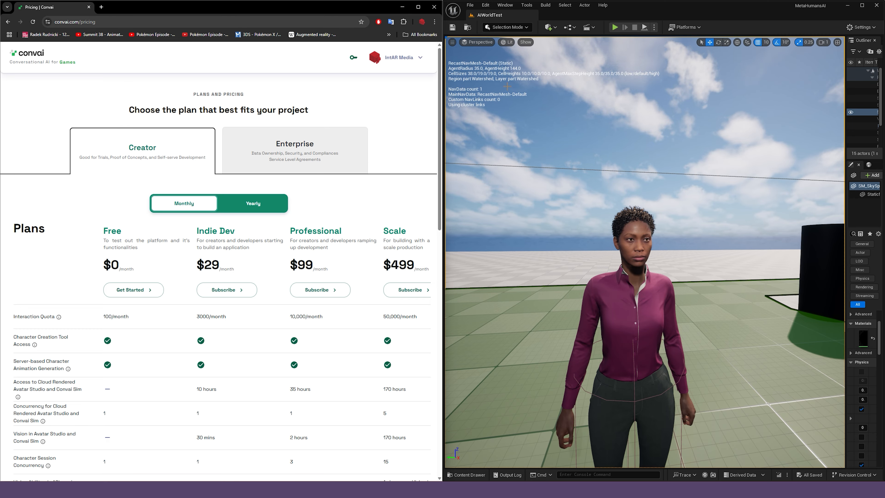
- Switch to Unreal Editor and maximize its window with the AIWorldTest level
{"action": "left_click", "coordinate": [862, 6]}
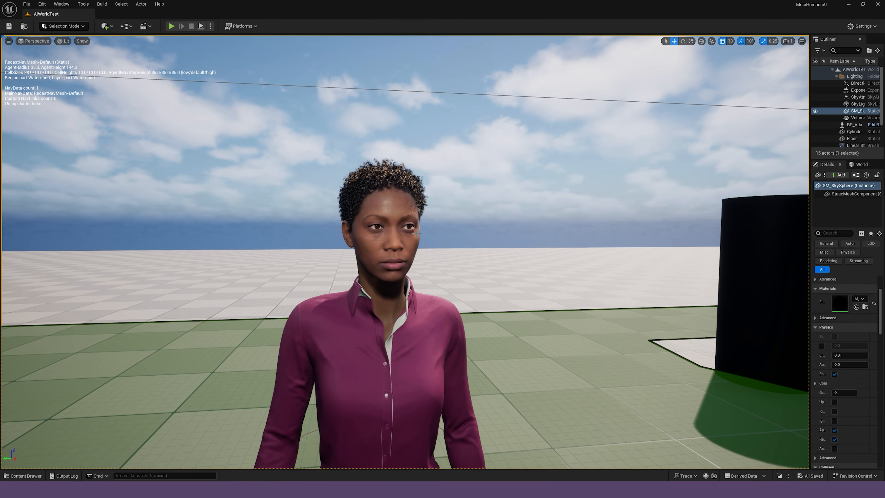
{"action": "left_click", "coordinate": [412, 232]}
{"action": "left_click", "coordinate": [525, 222]}
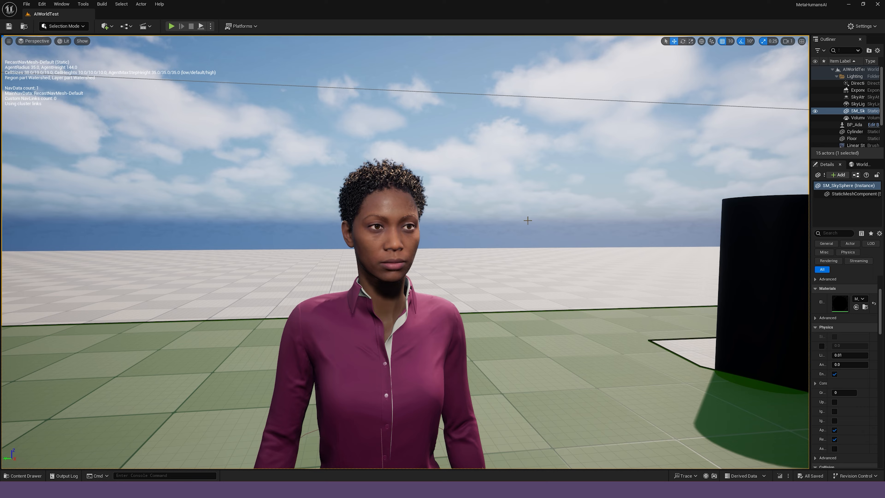
{"action": "right_click_drag", "start_coordinate": [525, 222], "coordinate": [501, 228]}
{"action": "key", "text": "s"}
{"action": "key", "text": "d"}
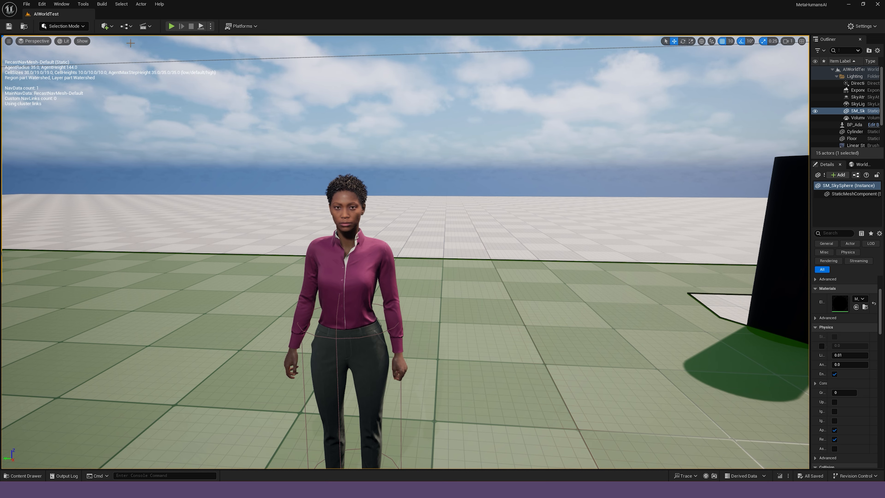
- Search the project's plugins for Convai to check that it is enabled, then minimize the plugin window
{"action": "left_click", "coordinate": [42, 4]}
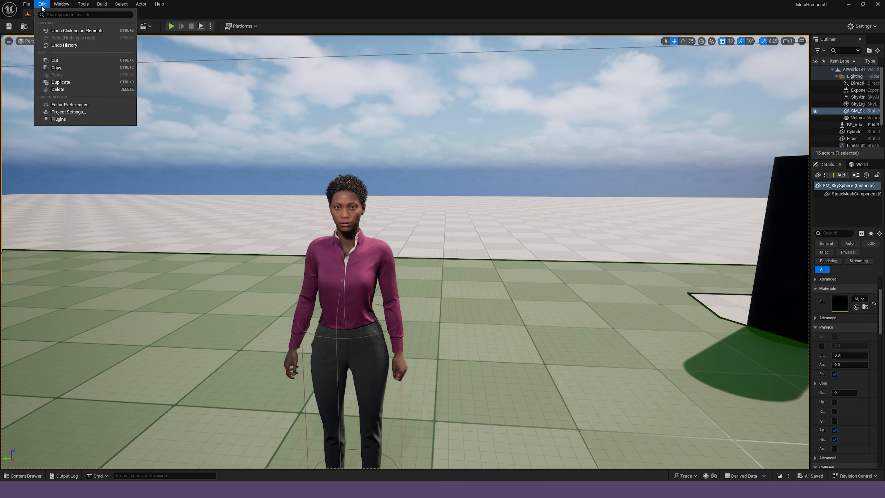
{"action": "left_click", "coordinate": [58, 119]}
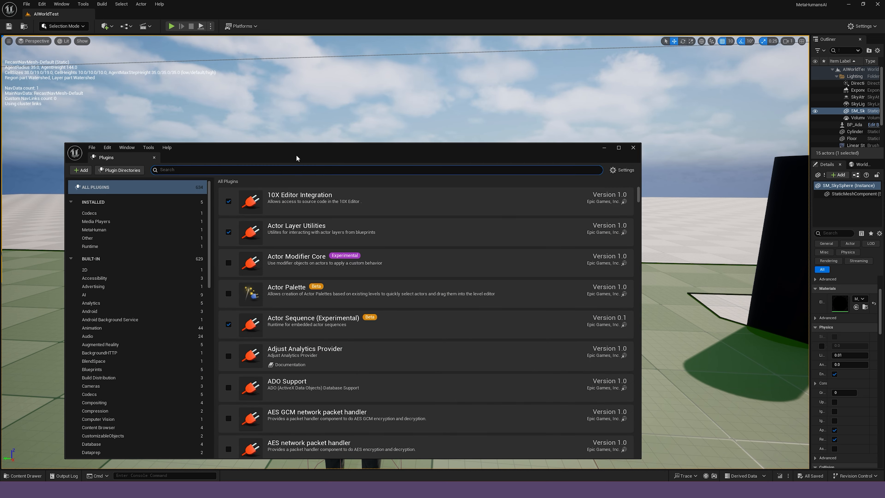
{"action": "left_click", "coordinate": [212, 169]}
{"action": "type", "text": "conva"}
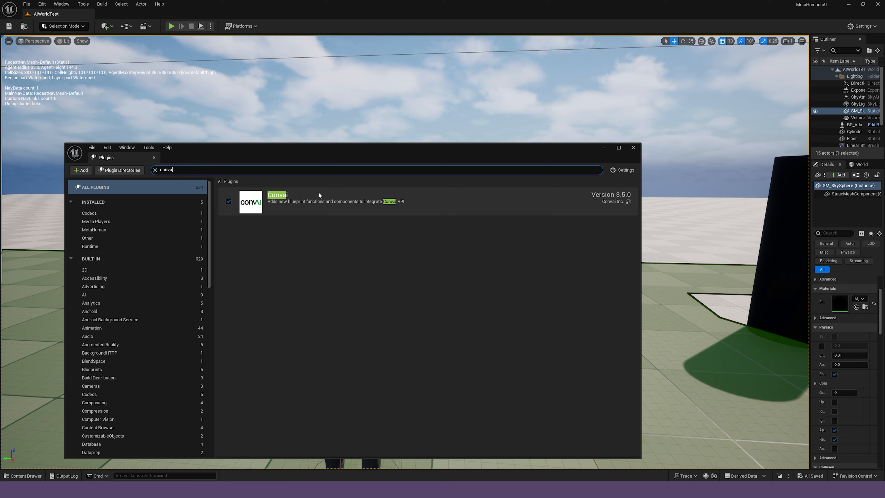
{"action": "left_click", "coordinate": [604, 147]}
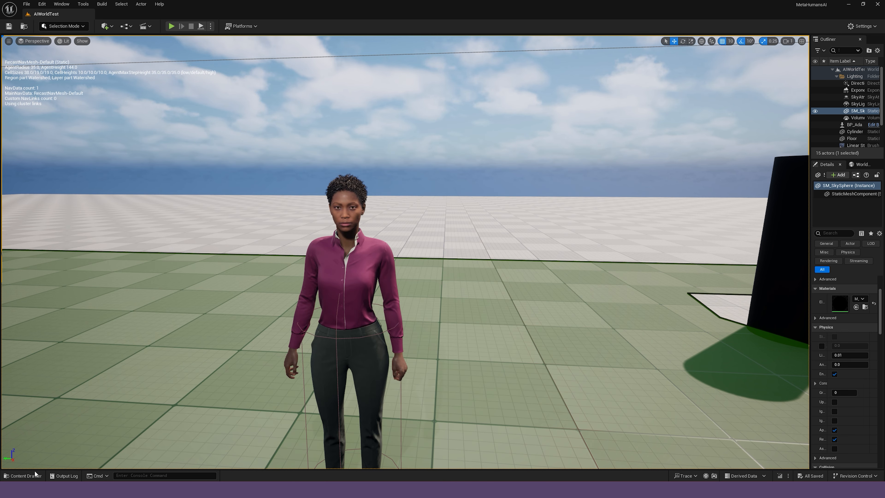
- Search the Fab marketplace for "convai" to find the Convai plugin listing, then close Fab
{"action": "left_click", "coordinate": [23, 475]}
{"action": "left_click", "coordinate": [42, 251]}
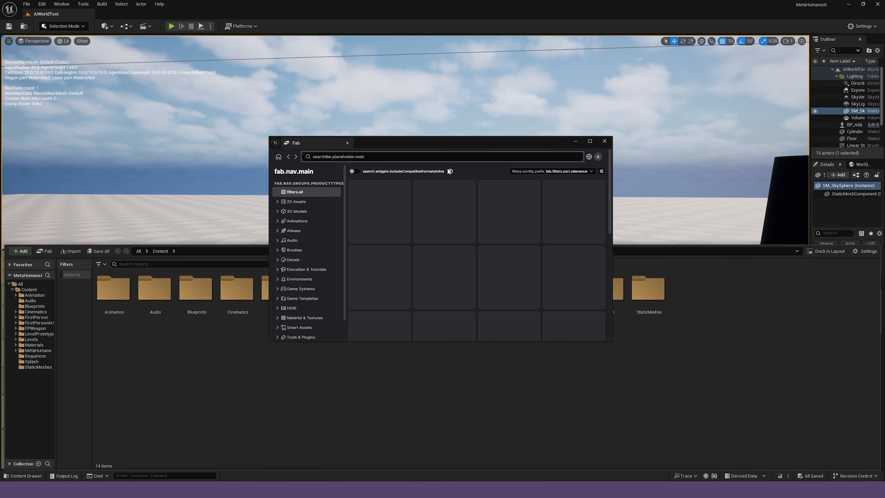
{"action": "left_click", "coordinate": [352, 157]}
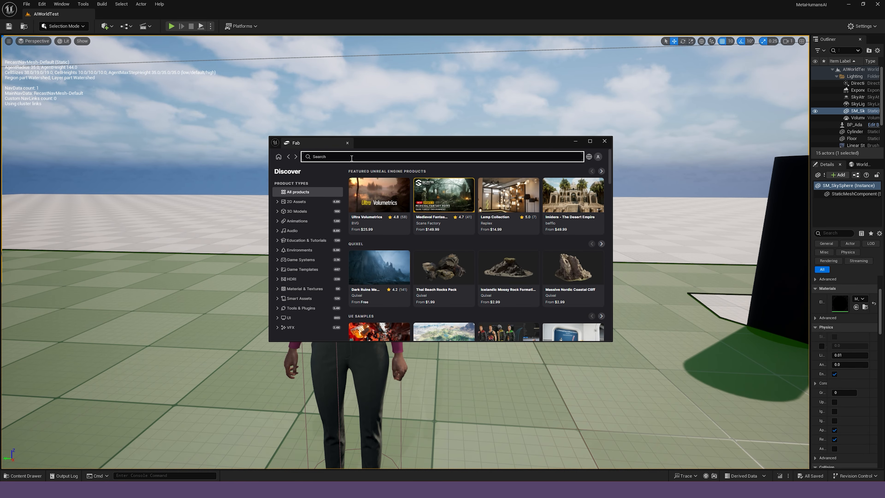
{"action": "type", "text": "convai"}
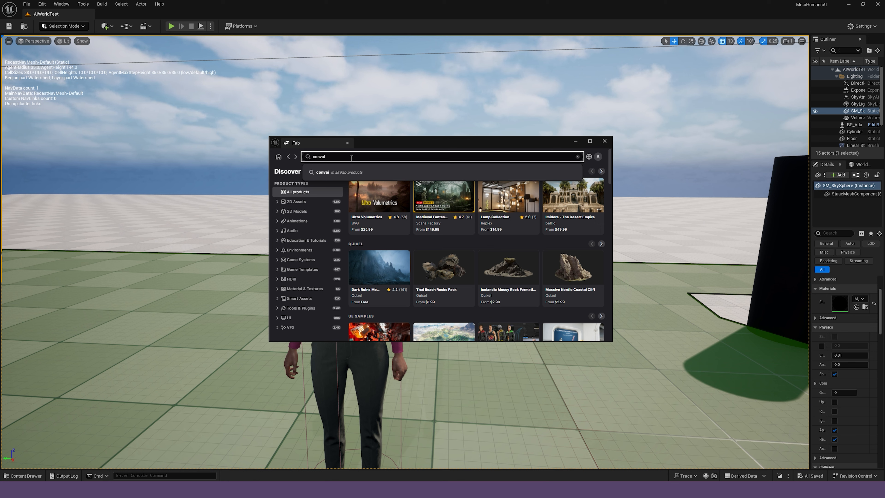
{"action": "key", "text": "Return"}
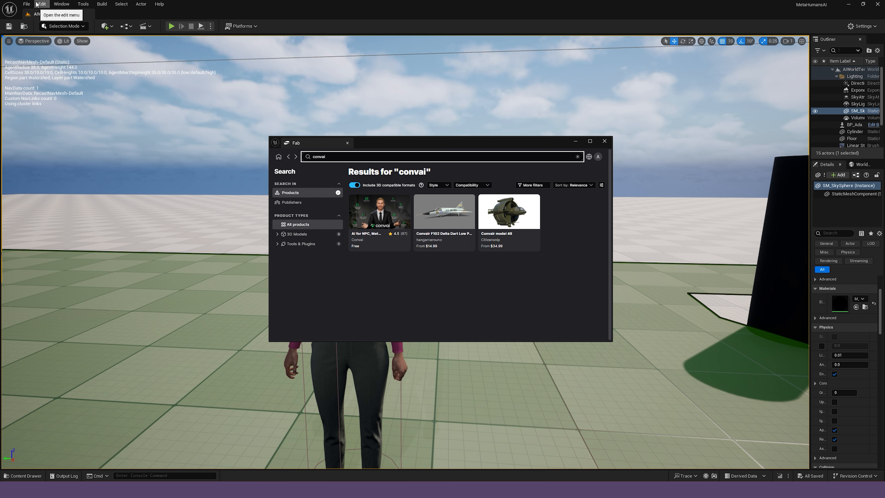
{"action": "left_click", "coordinate": [61, 4]}
{"action": "left_click", "coordinate": [605, 142]}
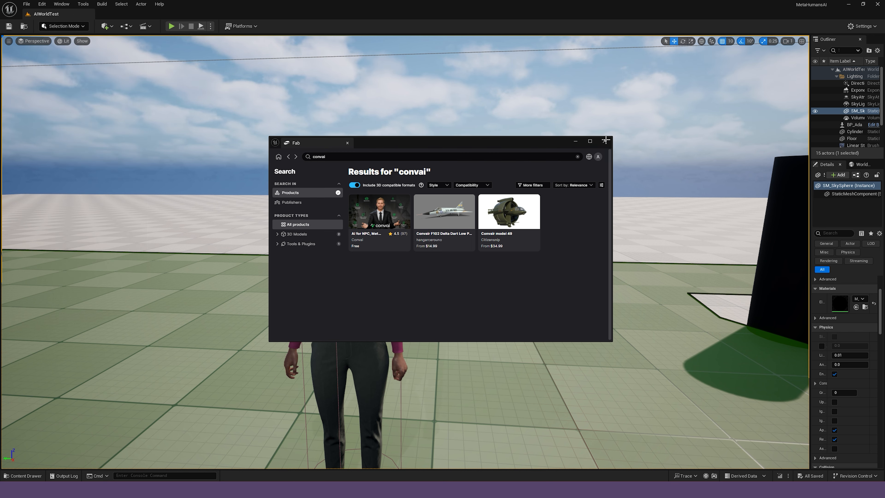
{"action": "left_click", "coordinate": [604, 141]}
- Select the Ada MetaHuman in the level and open its BP_Ada Blueprint from the MetaHumans/Ada folder
{"action": "right_click_drag", "start_coordinate": [412, 227], "coordinate": [432, 235]}
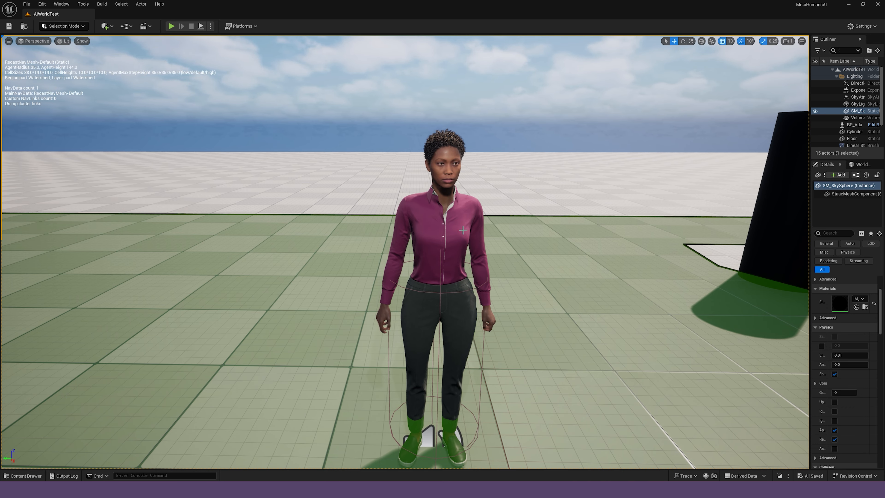
{"action": "left_click", "coordinate": [464, 230]}
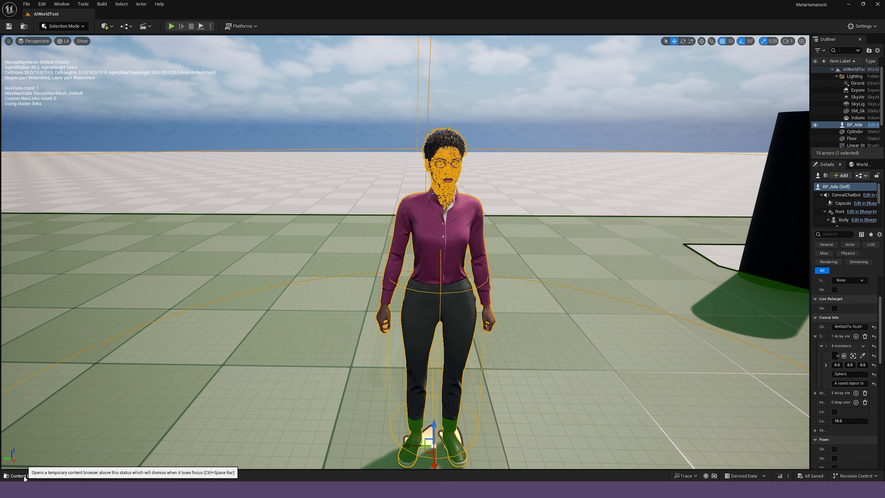
{"action": "left_click", "coordinate": [23, 476]}
{"action": "left_click", "coordinate": [35, 350]}
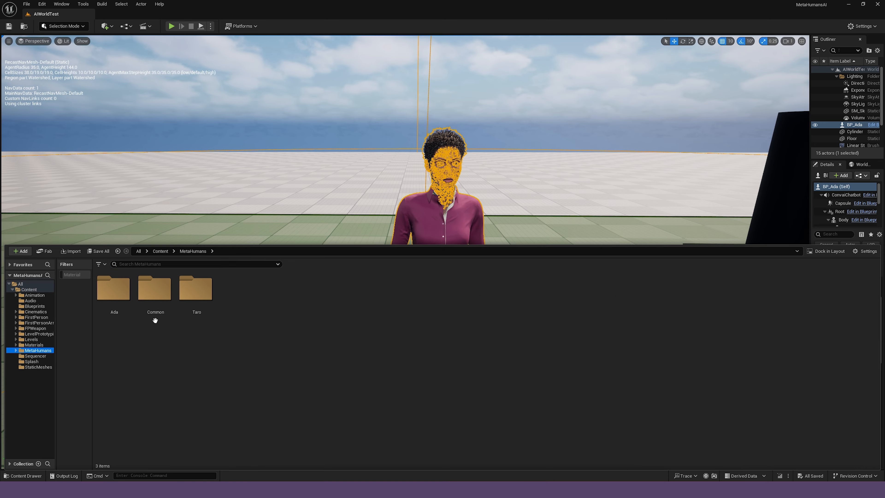
{"action": "double_click", "coordinate": [113, 288]}
{"action": "double_click", "coordinate": [362, 283]}
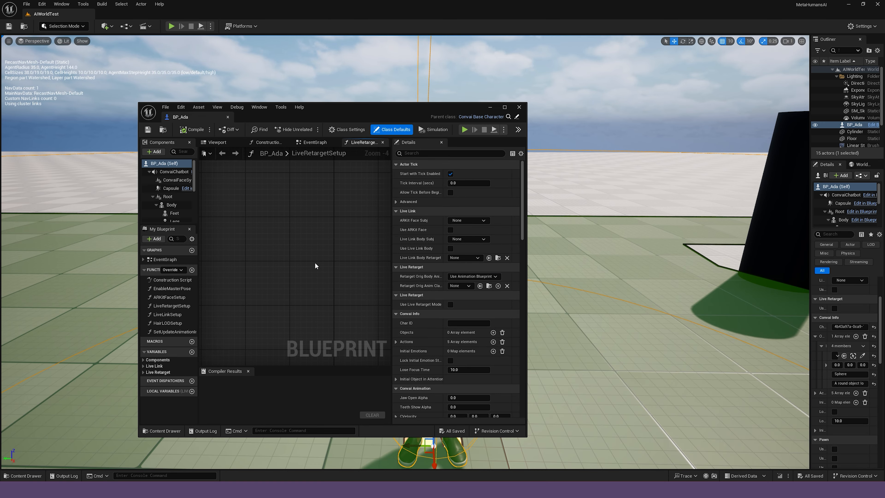
- Widen the BP_Ada editor window and show the character in its viewport alongside the class defaults
{"action": "left_click", "coordinate": [528, 211]}
{"action": "left_click_drag", "start_coordinate": [526, 212], "coordinate": [746, 225]}
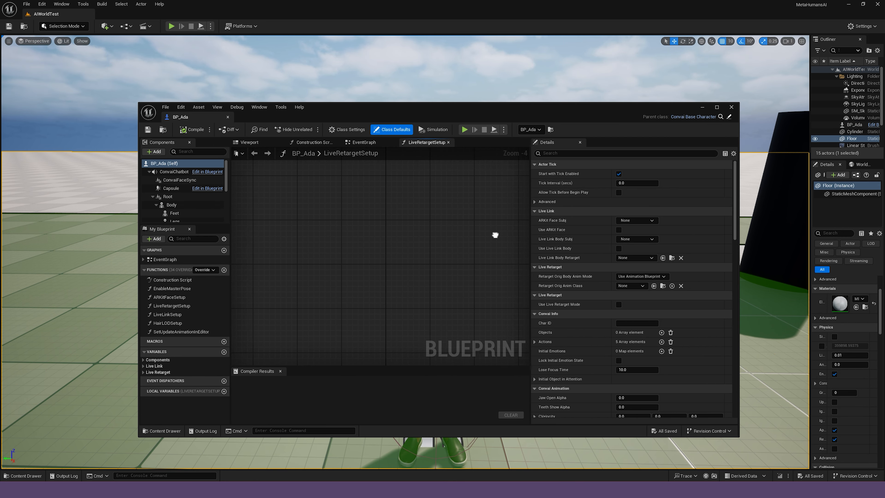
{"action": "left_click", "coordinate": [254, 142]}
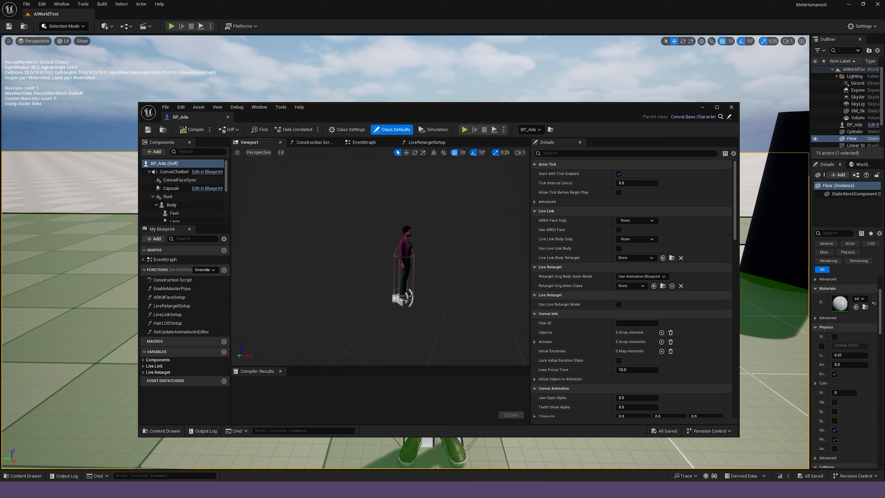
{"action": "scroll", "coordinate": [424, 234], "scroll_direction": "up", "scroll_amount": 5}
{"action": "scroll", "coordinate": [424, 233], "scroll_direction": "down", "scroll_amount": 6}
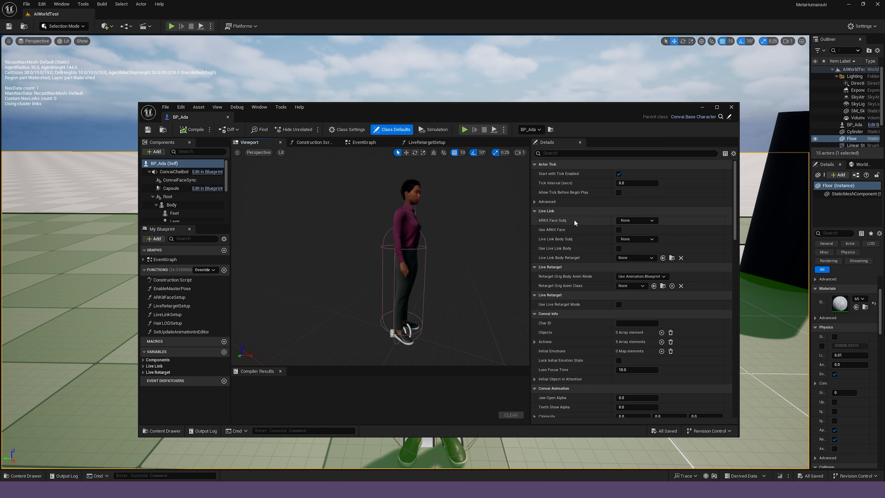
{"action": "scroll", "coordinate": [575, 220], "scroll_direction": "down", "scroll_amount": 1}
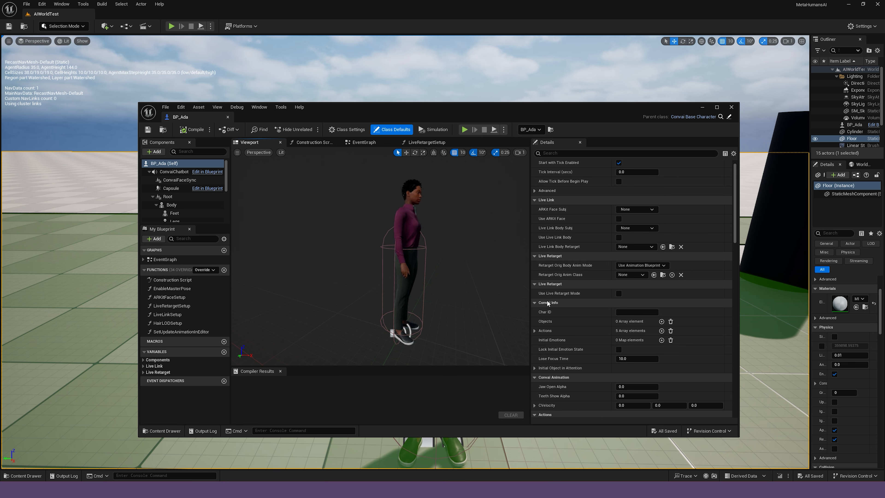
{"action": "scroll", "coordinate": [554, 300], "scroll_direction": "up", "scroll_amount": 1}
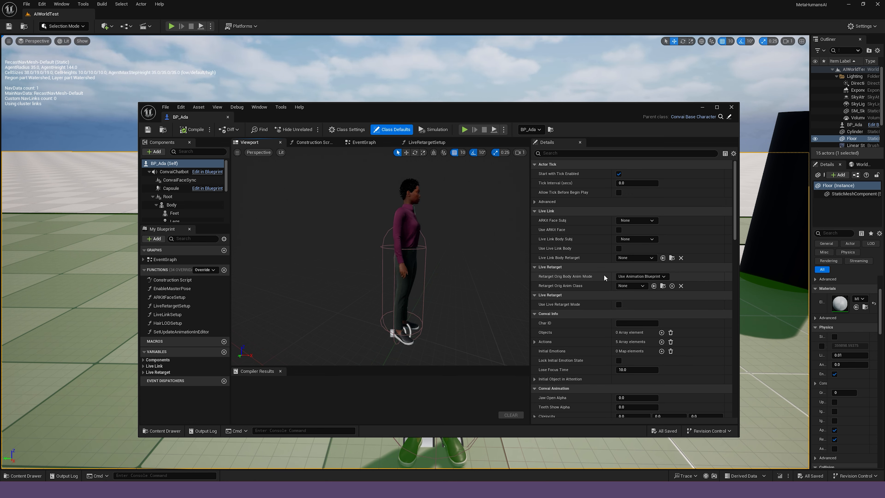
- Select BP_Ada's Body component and check its Anim Class setting
{"action": "left_click", "coordinate": [407, 214]}
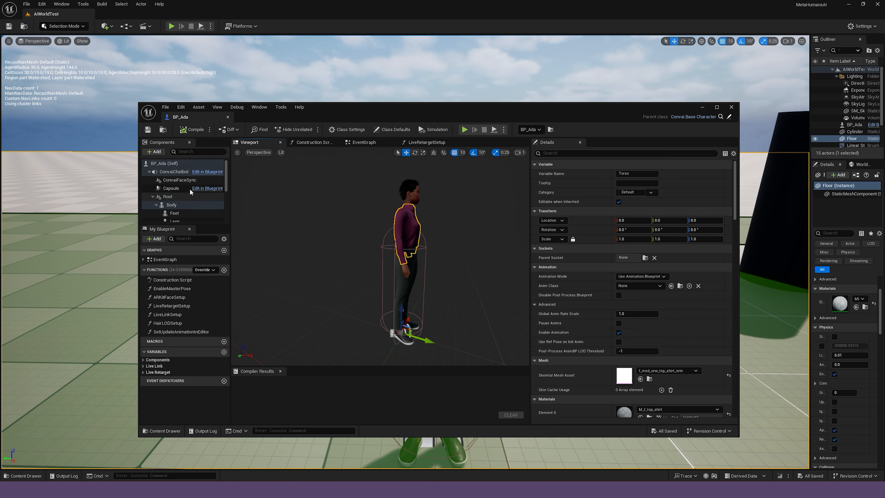
{"action": "left_click", "coordinate": [174, 207]}
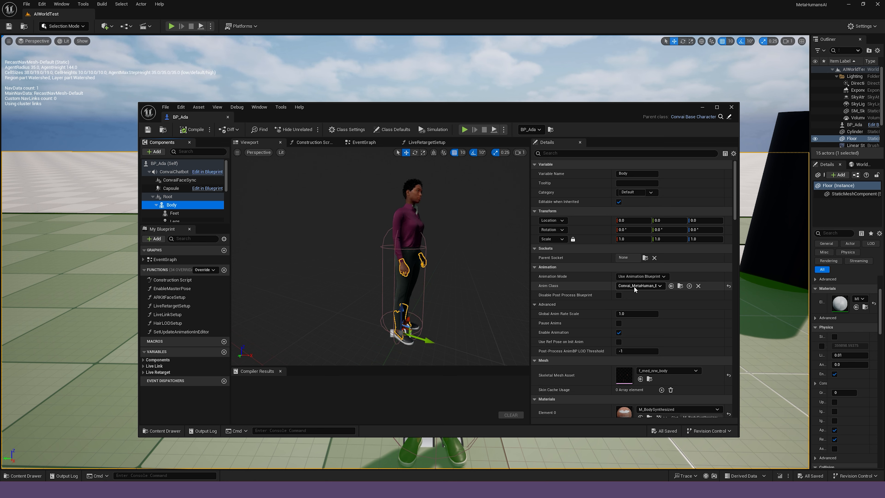
{"action": "left_click", "coordinate": [658, 286]}
{"action": "left_click", "coordinate": [642, 289]}
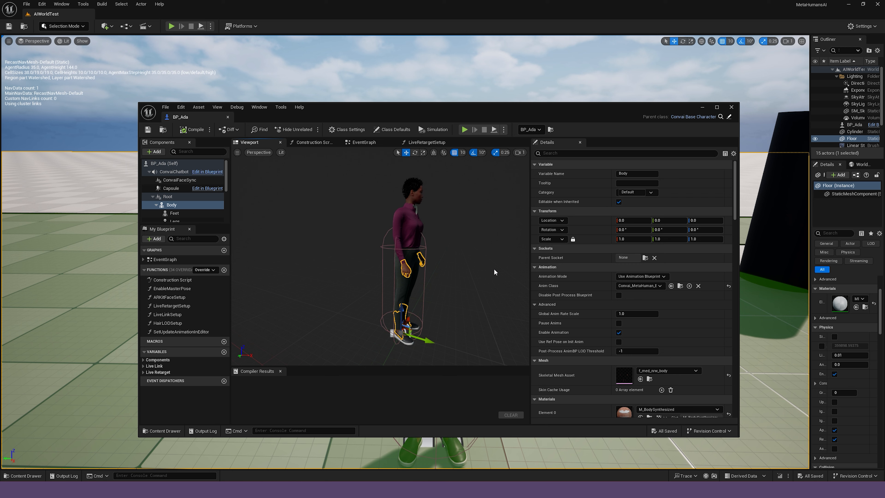
- Look through the components under Body and select Face to check its Anim Class setting
{"action": "scroll", "coordinate": [178, 206], "scroll_direction": "down", "scroll_amount": 1}
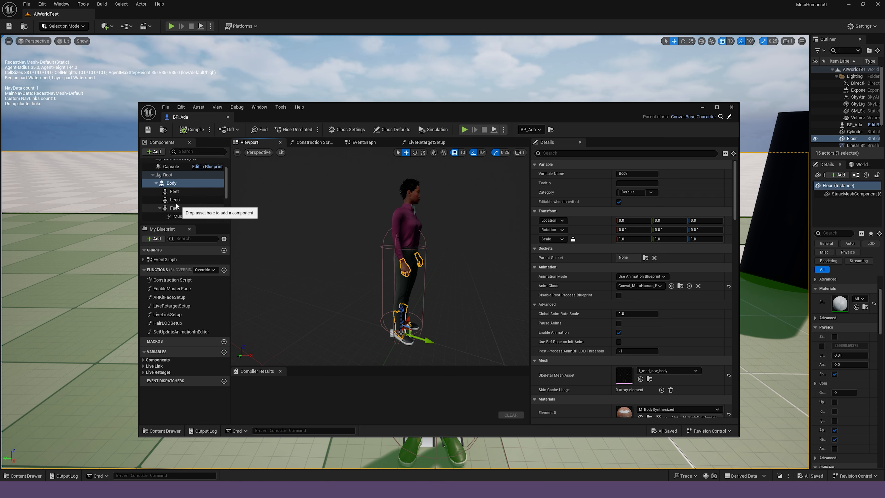
{"action": "scroll", "coordinate": [179, 206], "scroll_direction": "down", "scroll_amount": 3}
{"action": "scroll", "coordinate": [193, 203], "scroll_direction": "up", "scroll_amount": 3}
{"action": "left_click", "coordinate": [177, 196]}
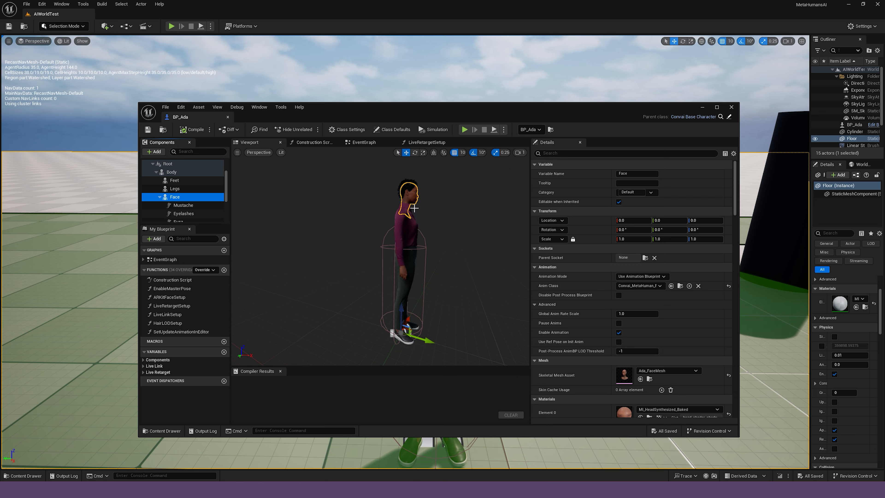
- Search the components that can be added to BP_Ada for "convai" without adding any
{"action": "scroll", "coordinate": [223, 178], "scroll_direction": "up", "scroll_amount": 2}
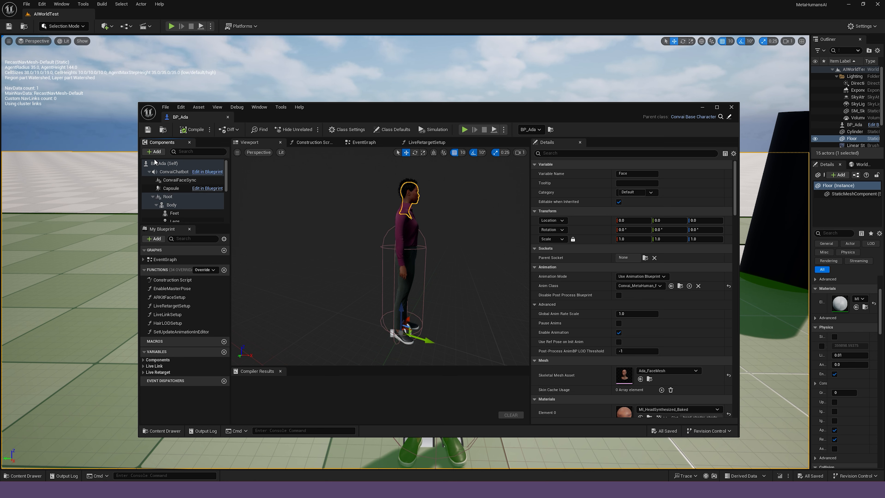
{"action": "left_click", "coordinate": [156, 162]}
{"action": "left_click", "coordinate": [154, 152]}
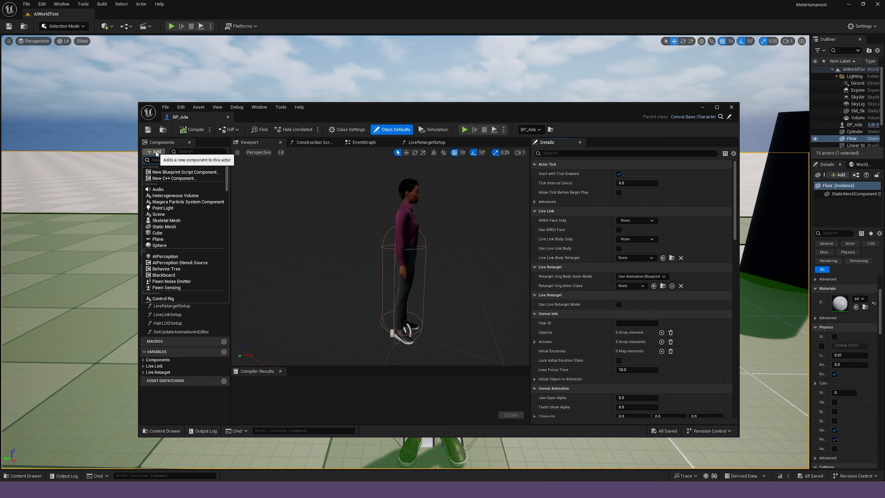
{"action": "type", "text": "convai"}
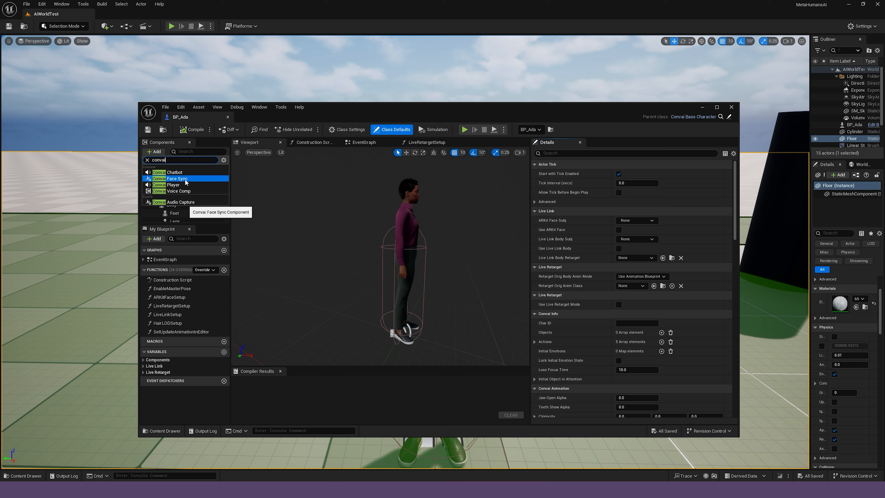
{"action": "left_click", "coordinate": [418, 227]}
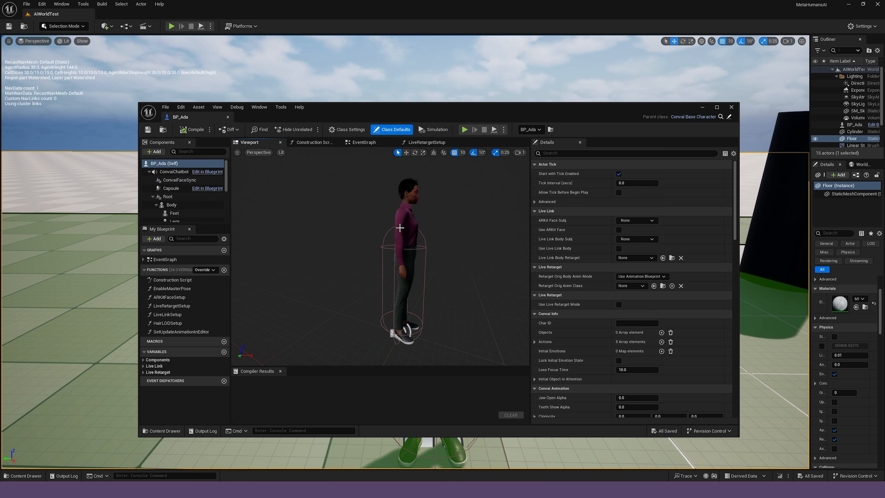
- Review BP_Ada's class defaults and check the available AI Controller Class choices without changing the setting
{"action": "left_click", "coordinate": [407, 211]}
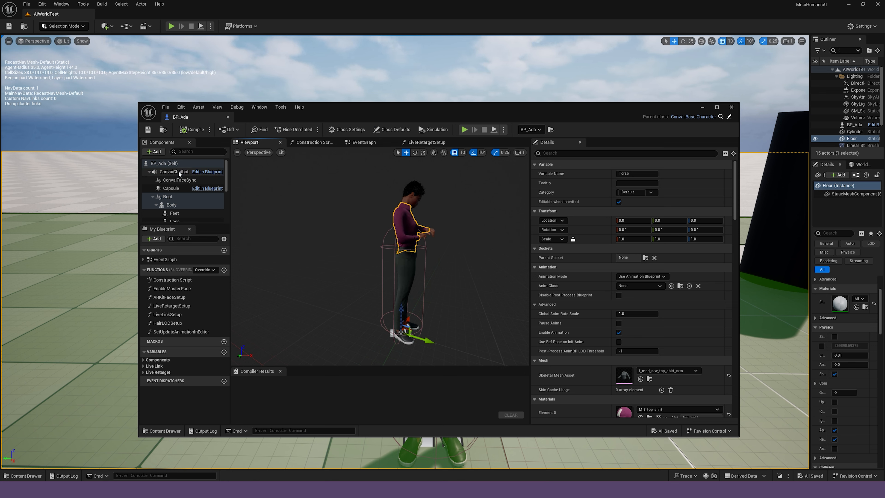
{"action": "left_click", "coordinate": [169, 166]}
{"action": "scroll", "coordinate": [470, 183], "scroll_direction": "up", "scroll_amount": 4}
{"action": "scroll", "coordinate": [675, 265], "scroll_direction": "down", "scroll_amount": 1}
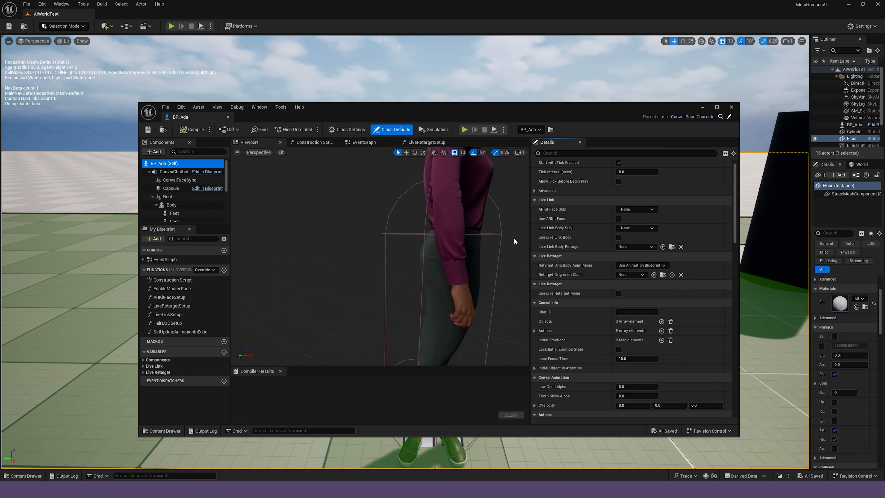
{"action": "scroll", "coordinate": [515, 241], "scroll_direction": "down", "scroll_amount": 6}
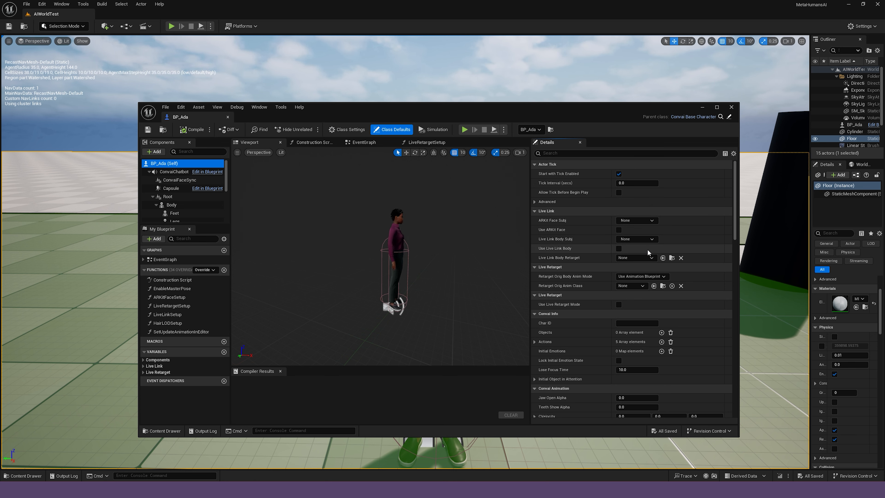
{"action": "scroll", "coordinate": [647, 252], "scroll_direction": "down", "scroll_amount": 3}
{"action": "scroll", "coordinate": [649, 263], "scroll_direction": "down", "scroll_amount": 10}
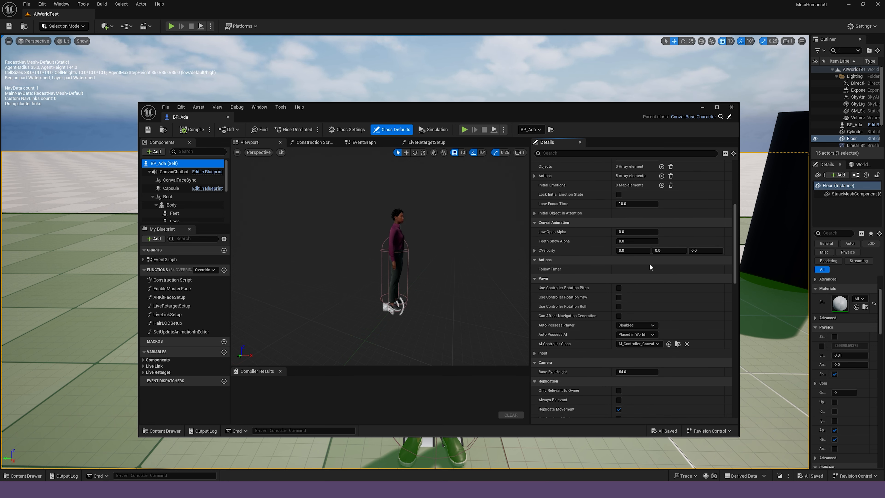
{"action": "scroll", "coordinate": [649, 263], "scroll_direction": "down", "scroll_amount": 4}
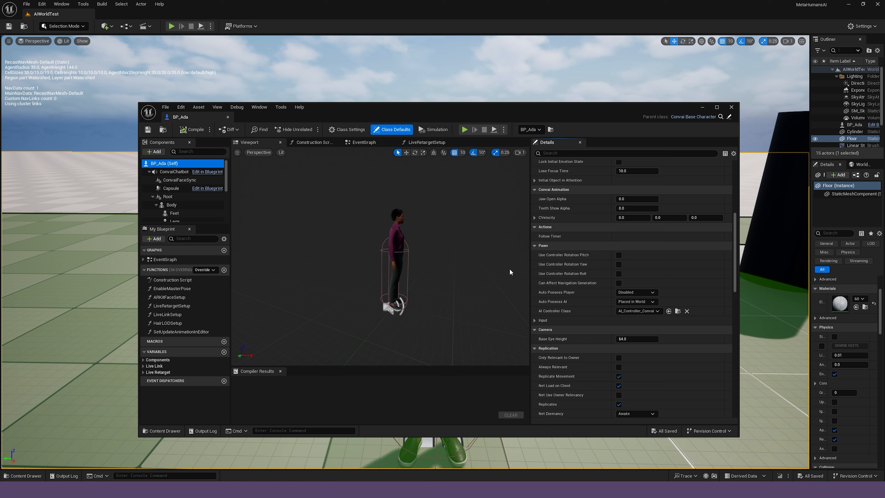
{"action": "left_click", "coordinate": [644, 311]}
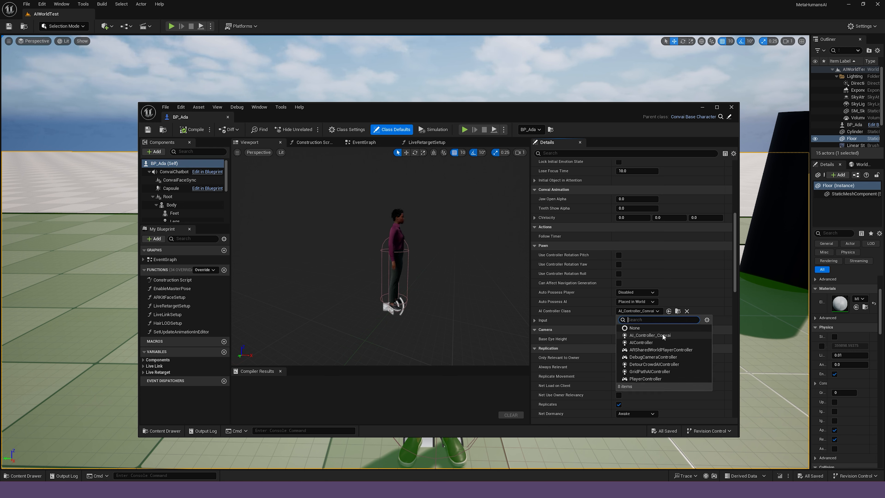
{"action": "left_click", "coordinate": [507, 301]}
{"action": "scroll", "coordinate": [627, 316], "scroll_direction": "down", "scroll_amount": 17}
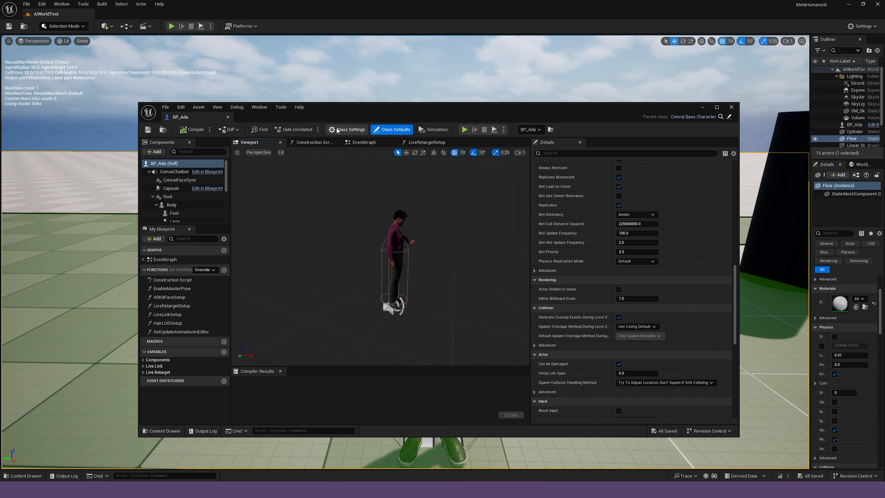
- Check the Parent Class in BP_Ada's class settings and close the Blueprint editor
{"action": "left_click", "coordinate": [346, 134]}
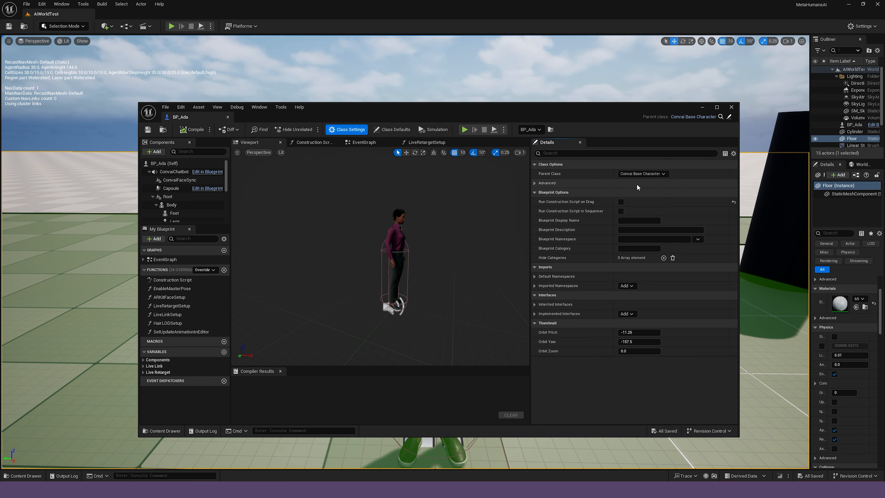
{"action": "left_click", "coordinate": [660, 174]}
{"action": "left_click", "coordinate": [475, 225]}
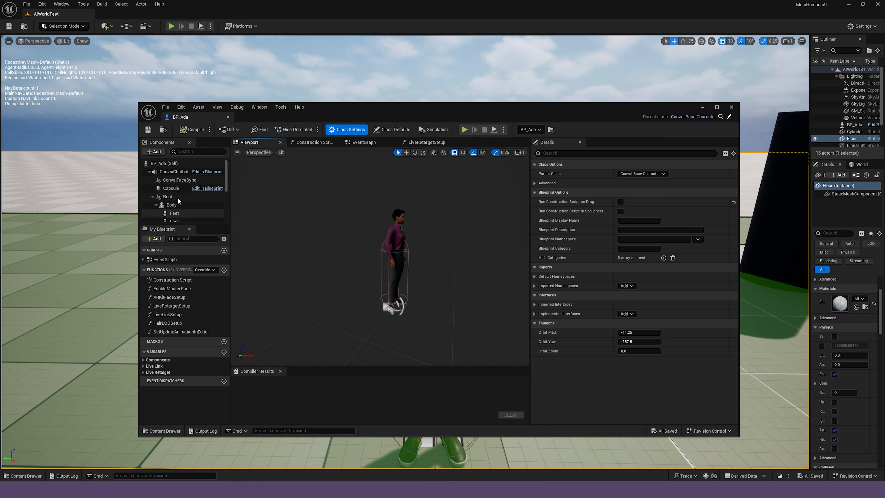
{"action": "left_click", "coordinate": [730, 107]}
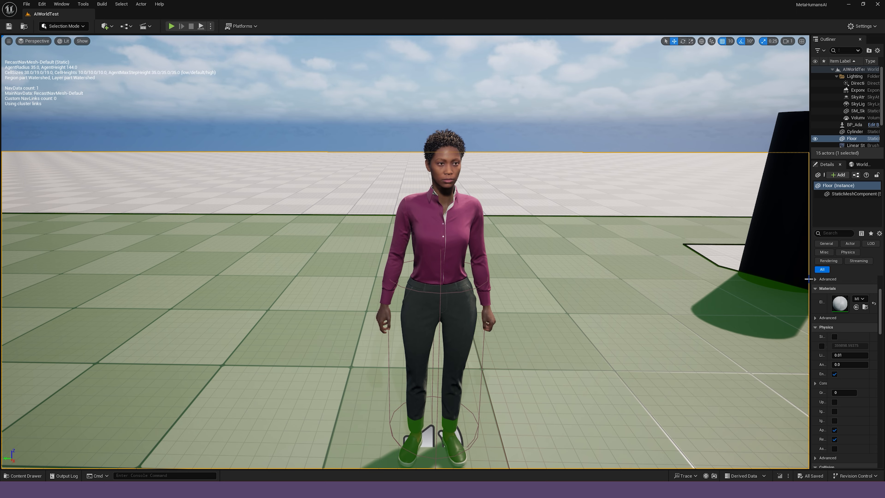
- Widen the level editor's property area, select BP_Ada in the level and expand the first entry of its Convai Info Objects array
{"action": "left_click_drag", "start_coordinate": [808, 279], "coordinate": [631, 278]}
{"action": "scroll", "coordinate": [721, 339], "scroll_direction": "up", "scroll_amount": 3}
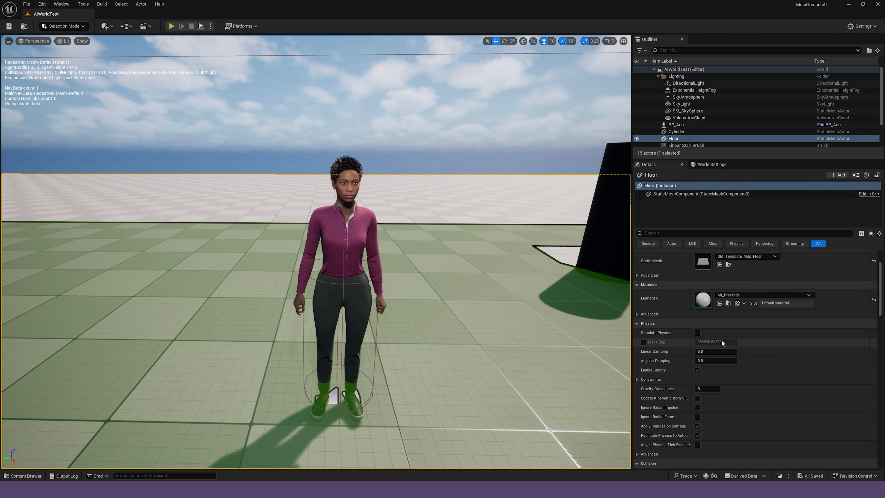
{"action": "scroll", "coordinate": [721, 340], "scroll_direction": "up", "scroll_amount": 1}
{"action": "left_click", "coordinate": [357, 223]}
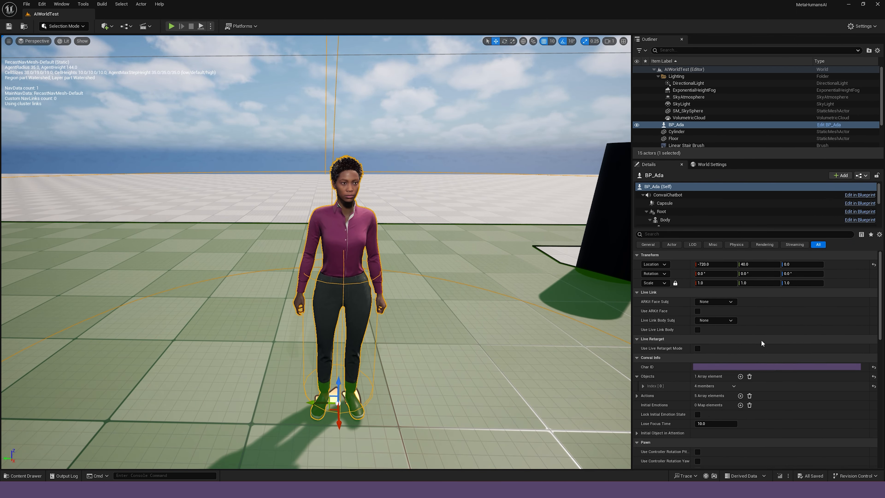
{"action": "scroll", "coordinate": [762, 339], "scroll_direction": "down", "scroll_amount": 1}
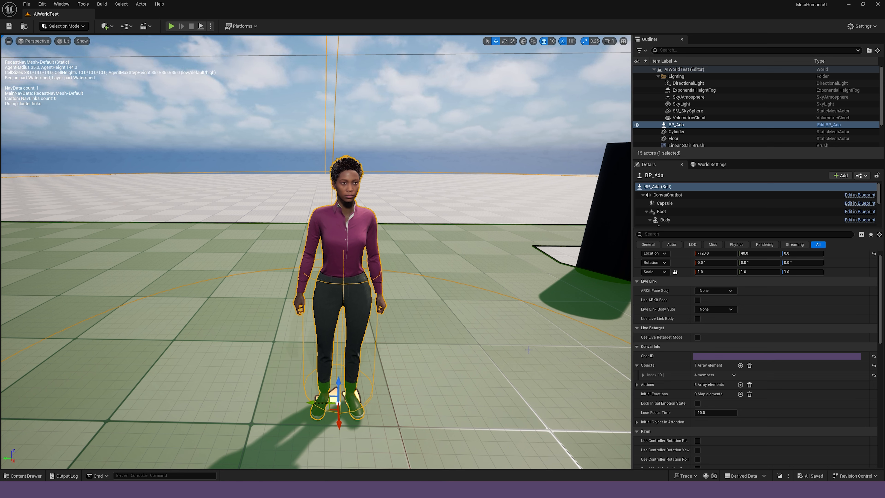
{"action": "left_click", "coordinate": [642, 374]}
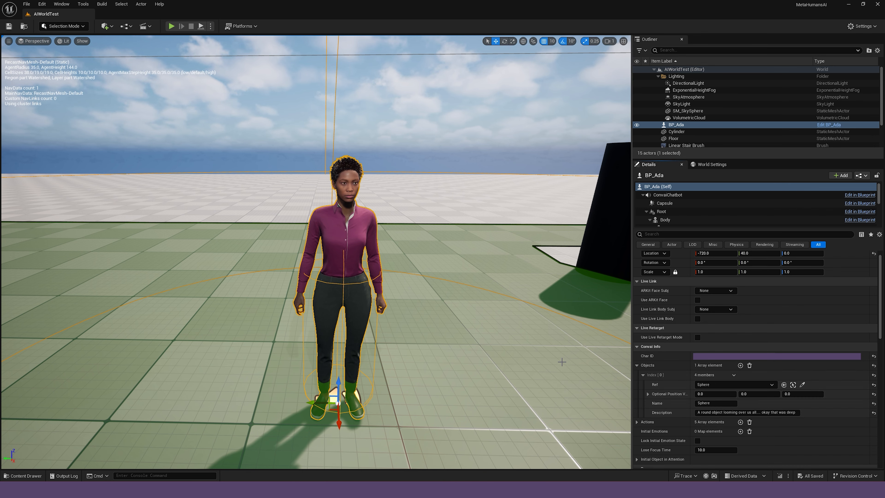
- Locate and select the Sphere referenced in BP_Ada's Objects array, and reselect BP_Ada
{"action": "scroll", "coordinate": [546, 354], "scroll_direction": "up", "scroll_amount": 1}
{"action": "key", "text": "s"}
{"action": "right_click_drag", "start_coordinate": [547, 354], "coordinate": [537, 359]}
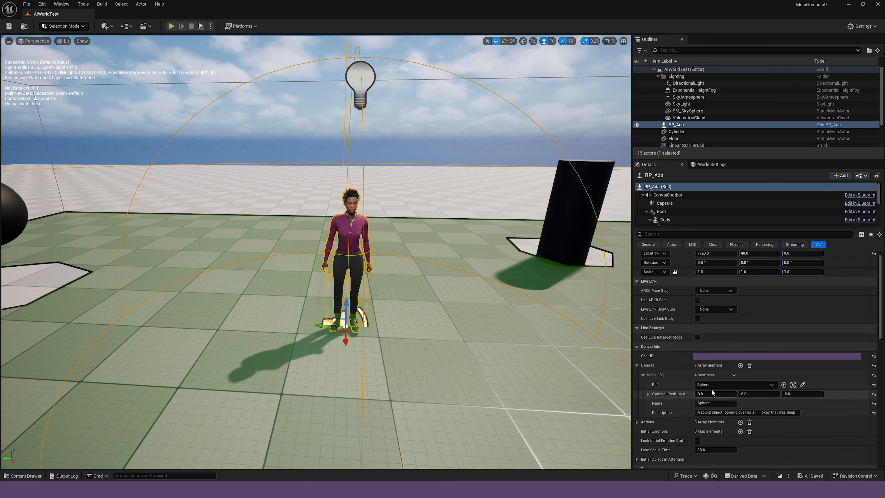
{"action": "right_click_drag", "start_coordinate": [246, 288], "coordinate": [227, 286]}
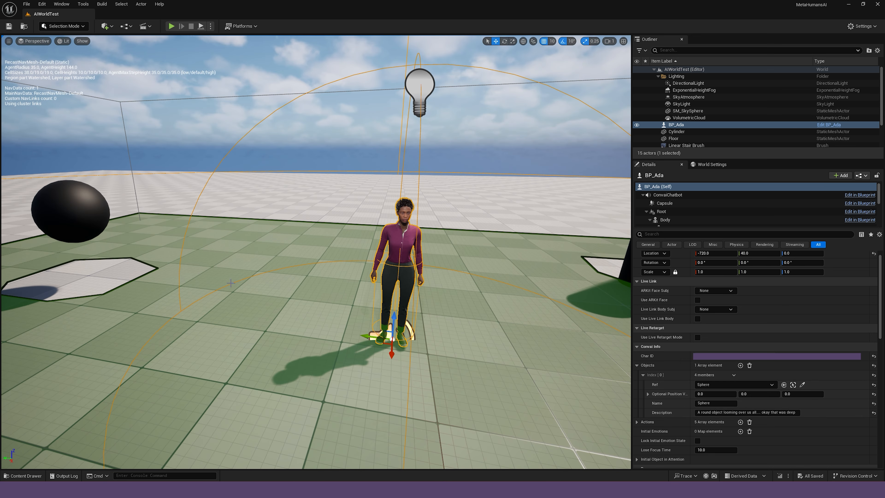
{"action": "left_click", "coordinate": [99, 211]}
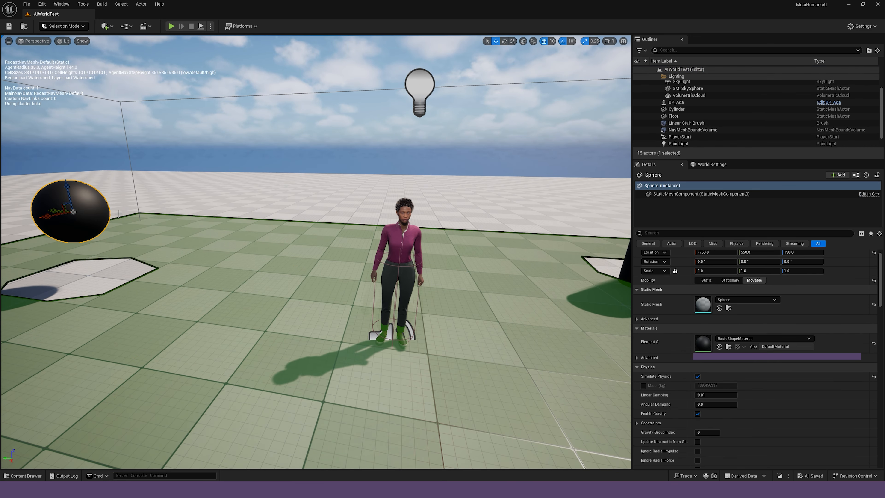
{"action": "left_click", "coordinate": [398, 237]}
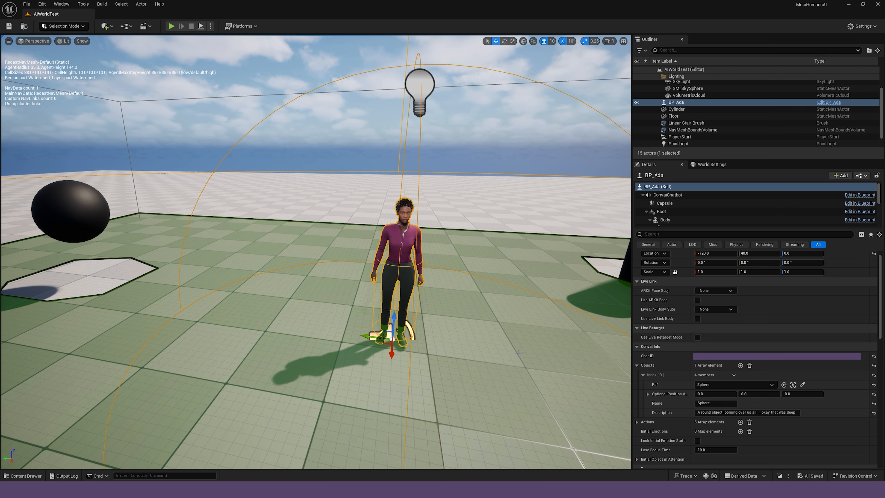
- Select the NavMeshBoundsVolume and view the area it covers around the character and the stairs
{"action": "right_click_drag", "start_coordinate": [523, 345], "coordinate": [544, 348]}
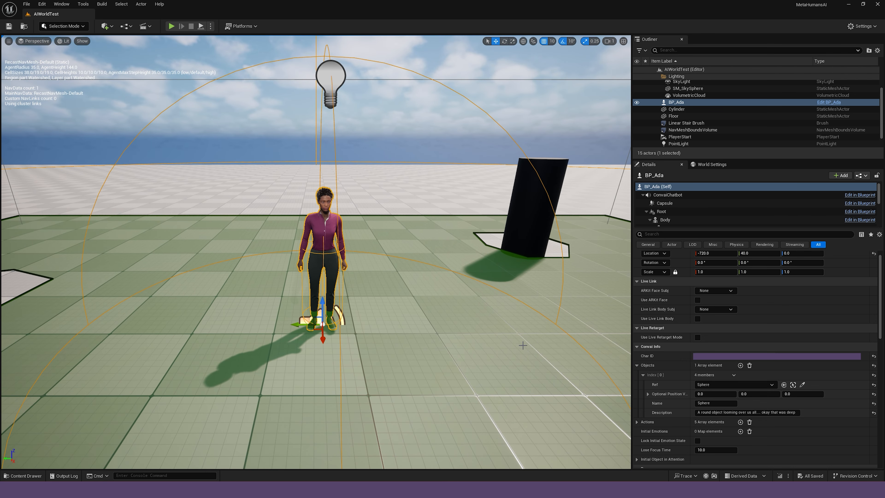
{"action": "left_click", "coordinate": [589, 308]}
{"action": "right_click_drag", "start_coordinate": [511, 307], "coordinate": [538, 192]}
{"action": "left_click", "coordinate": [465, 109]}
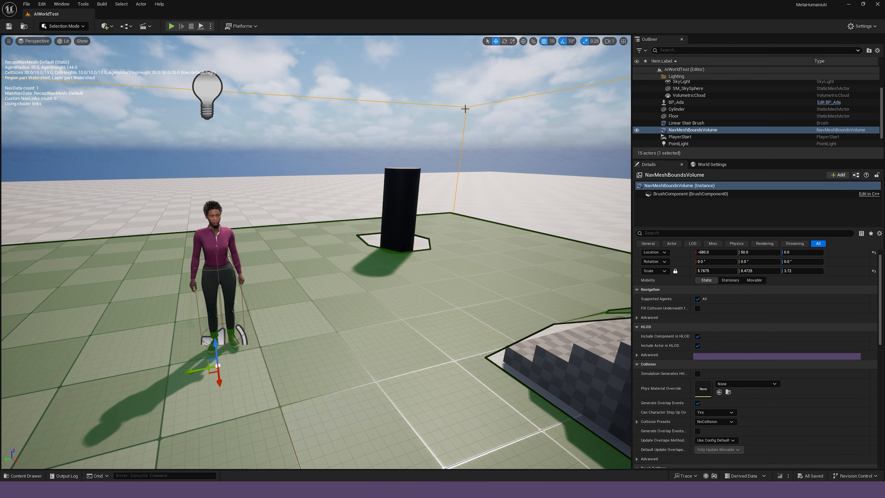
{"action": "right_click_drag", "start_coordinate": [436, 214], "coordinate": [424, 222]}
- Show the list of placeable actors, widen it and search it for "nav"
{"action": "left_click", "coordinate": [106, 26]}
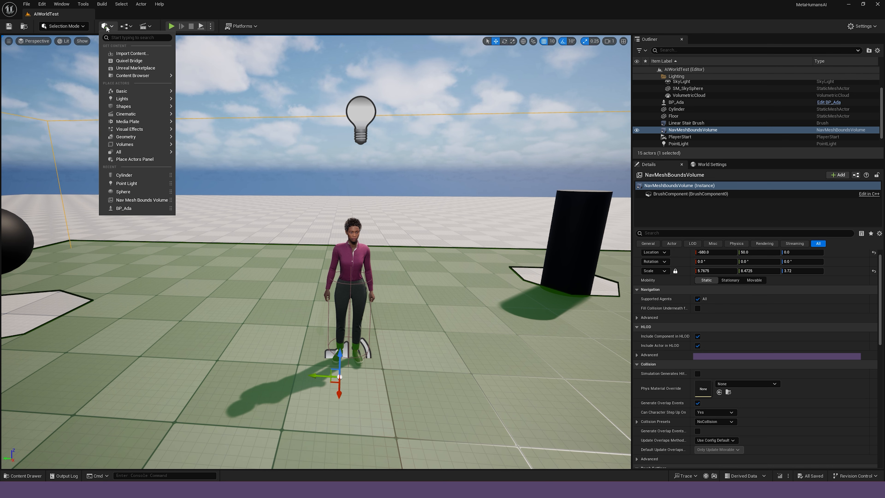
{"action": "left_click", "coordinate": [132, 160]}
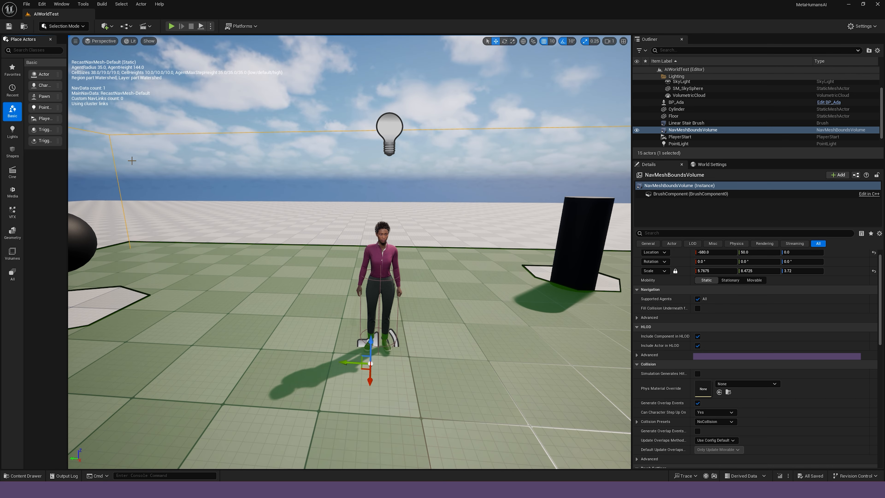
{"action": "left_click", "coordinate": [26, 49]}
{"action": "type", "text": "va"}
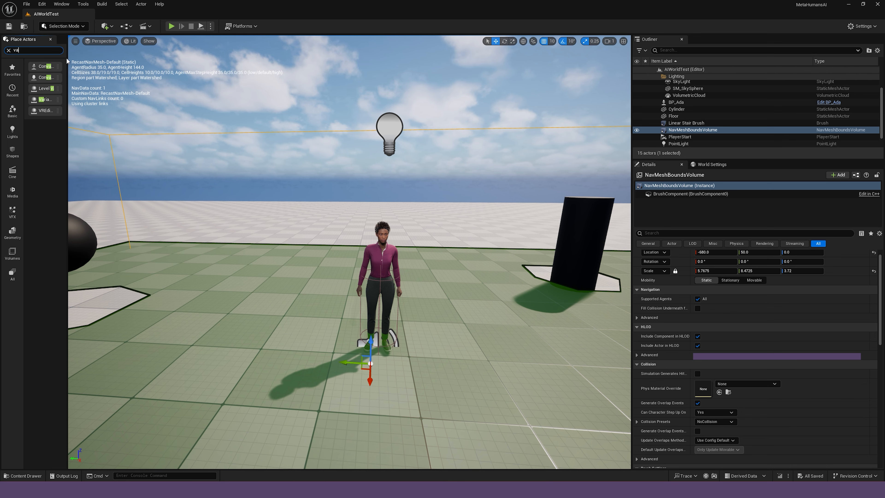
{"action": "left_click_drag", "start_coordinate": [68, 62], "coordinate": [166, 62]}
{"action": "type", "text": "nav"}
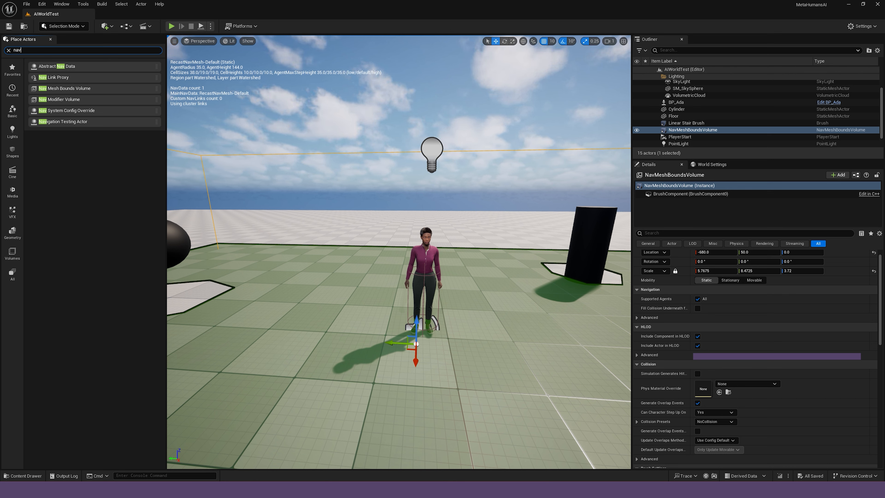
- Set the NavMeshBoundsVolume's brush size to about 290.7 in X and 524.3 in Y
{"action": "left_click", "coordinate": [328, 285]}
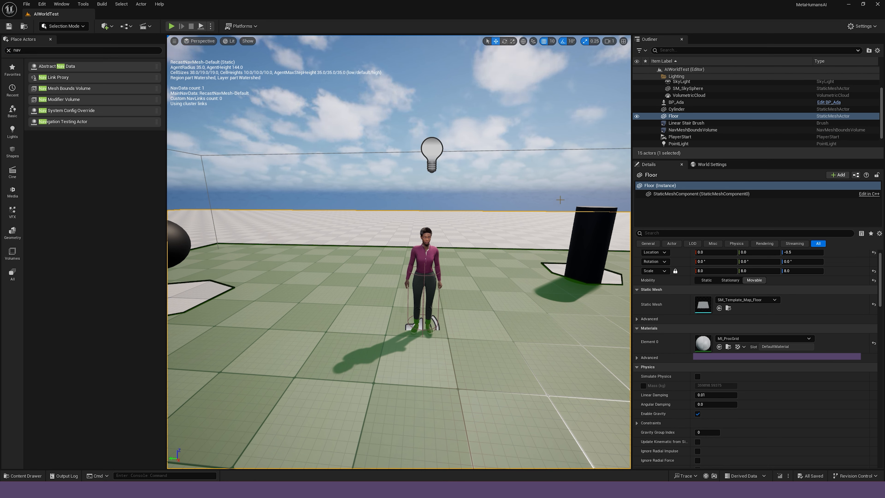
{"action": "left_click", "coordinate": [422, 262]}
{"action": "right_click_drag", "start_coordinate": [422, 262], "coordinate": [418, 279]}
{"action": "key", "text": "s"}
{"action": "mouse_move", "coordinate": [486, 221]}
{"action": "right_mouse_down"}
{"action": "mouse_move", "coordinate": [558, 244]}
{"action": "mouse_move", "coordinate": [526, 241]}
{"action": "mouse_move", "coordinate": [501, 223]}
{"action": "right_mouse_up"}
{"action": "key", "text": "s"}
{"action": "key", "text": "w"}
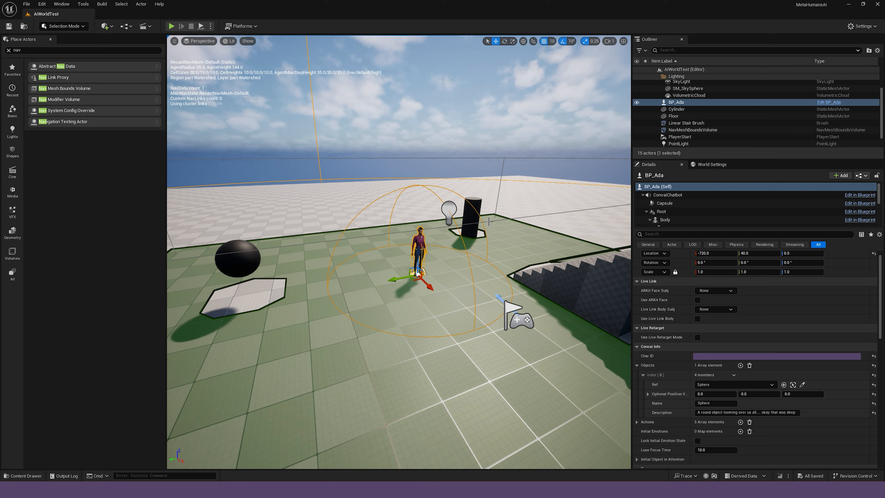
{"action": "left_click", "coordinate": [489, 221]}
{"action": "scroll", "coordinate": [694, 379], "scroll_direction": "down", "scroll_amount": 5}
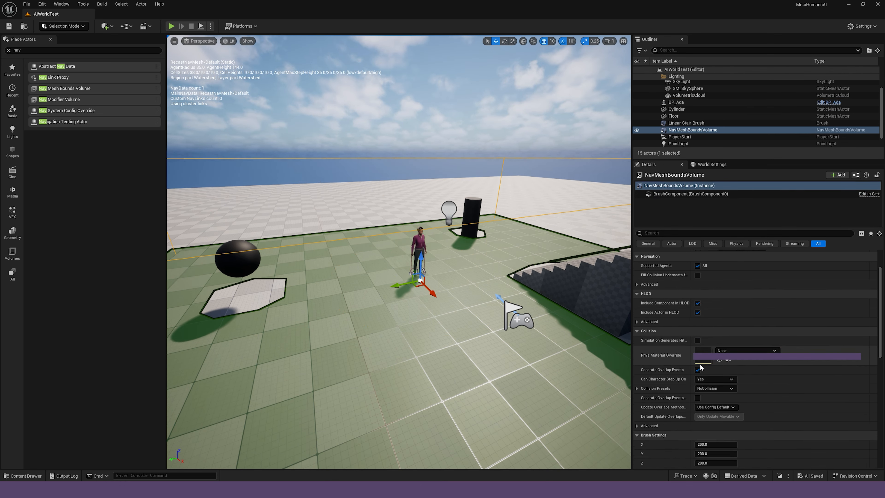
{"action": "mouse_move", "coordinate": [711, 377]}
{"action": "left_mouse_down"}
{"action": "mouse_move", "coordinate": [732, 378]}
{"action": "mouse_move", "coordinate": [711, 385]}
{"action": "mouse_move", "coordinate": [734, 386]}
{"action": "left_mouse_up"}
- Examine the navigation mesh coverage around the stairs and select the Linear Stair Brush to view its settings
{"action": "right_click_drag", "start_coordinate": [399, 252], "coordinate": [310, 282]}
{"action": "key", "text": "w"}
{"action": "right_click_drag", "start_coordinate": [451, 319], "coordinate": [488, 310]}
{"action": "key", "text": "w"}
{"action": "key", "text": "a"}
{"action": "key", "text": "s"}
{"action": "key", "text": "d"}
{"action": "key", "text": "s"}
{"action": "key", "text": "w"}
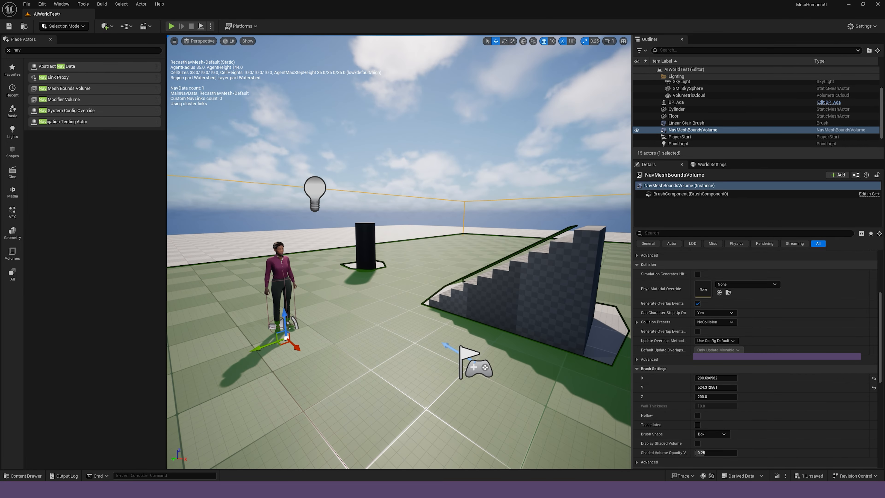
{"action": "left_click", "coordinate": [552, 288]}
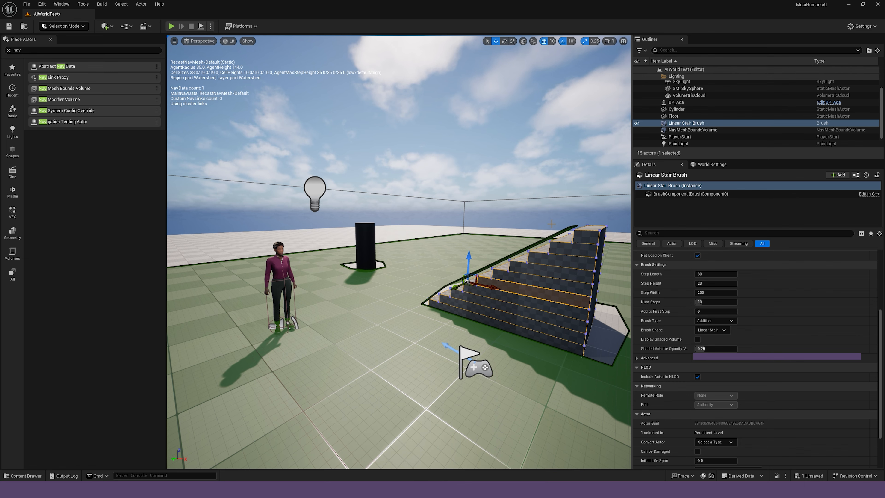
{"action": "left_click", "coordinate": [502, 191]}
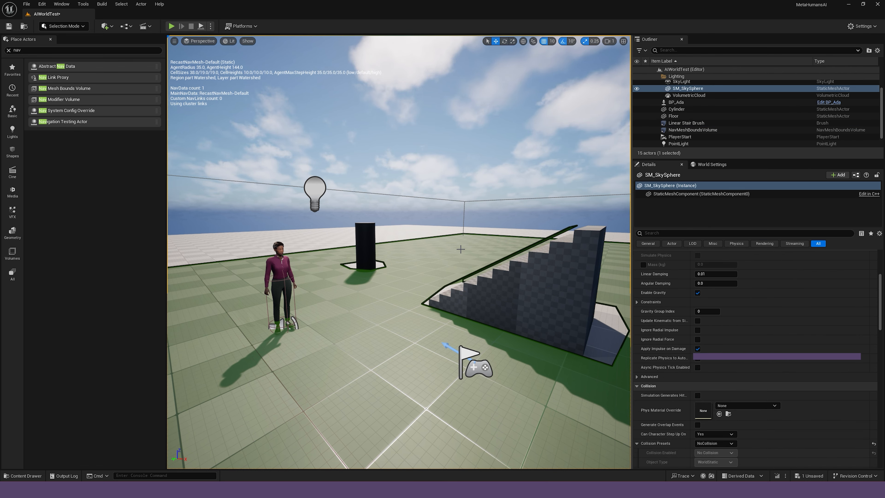
- Select BP_Ada in the level again and look through its Convai Info, Pawn and remaining actor settings
{"action": "mouse_move", "coordinate": [451, 254]}
{"action": "right_mouse_down"}
{"action": "mouse_move", "coordinate": [416, 249]}
{"action": "mouse_move", "coordinate": [435, 258]}
{"action": "right_mouse_up"}
{"action": "key", "text": "w"}
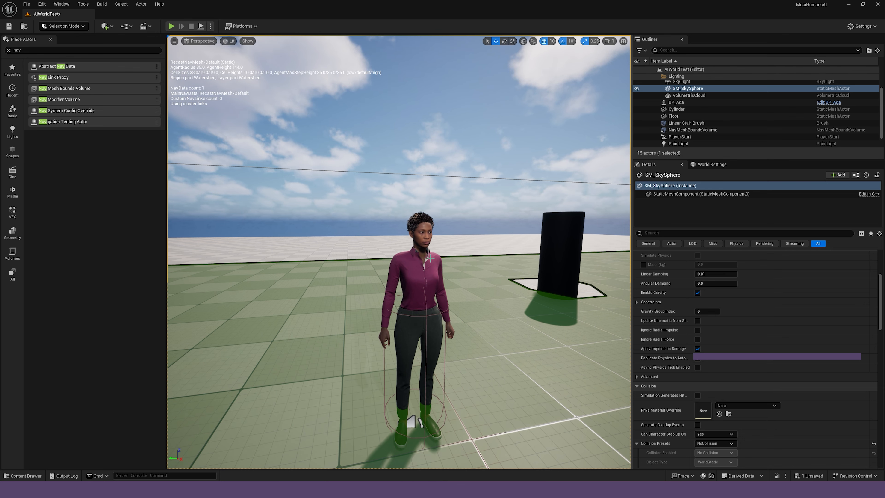
{"action": "right_click_drag", "start_coordinate": [428, 264], "coordinate": [459, 275]}
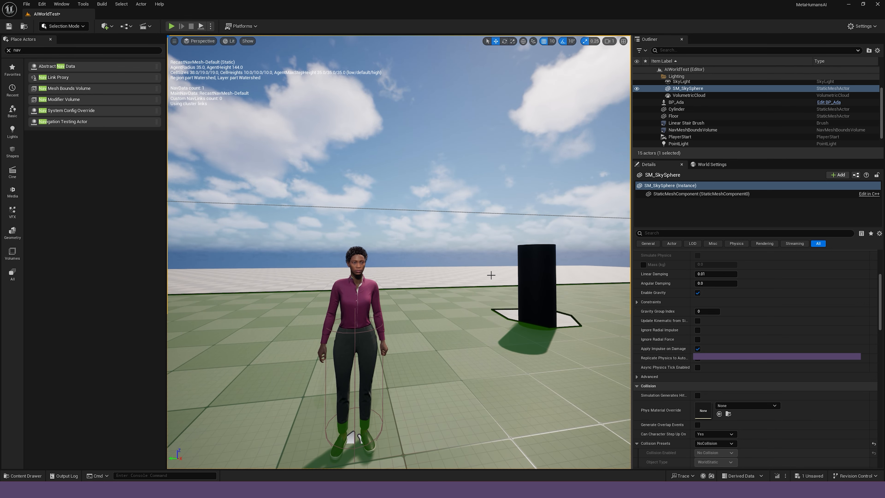
{"action": "left_click", "coordinate": [440, 294]}
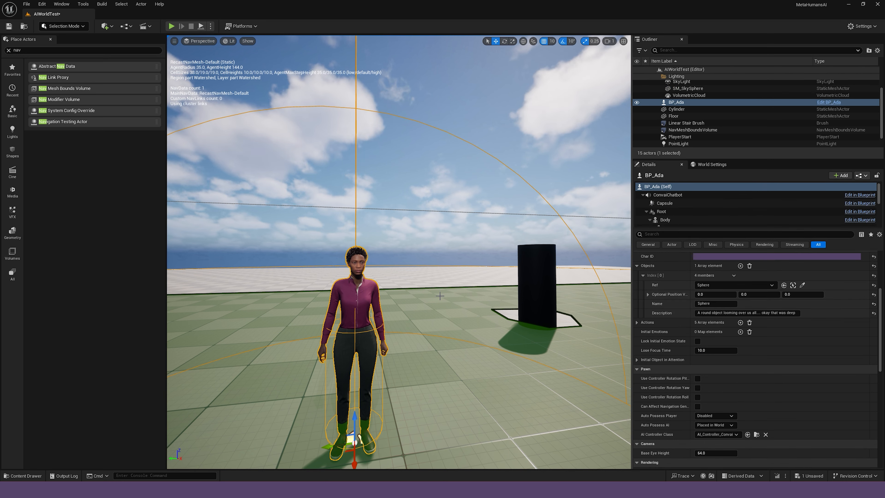
{"action": "scroll", "coordinate": [735, 372], "scroll_direction": "down", "scroll_amount": 1}
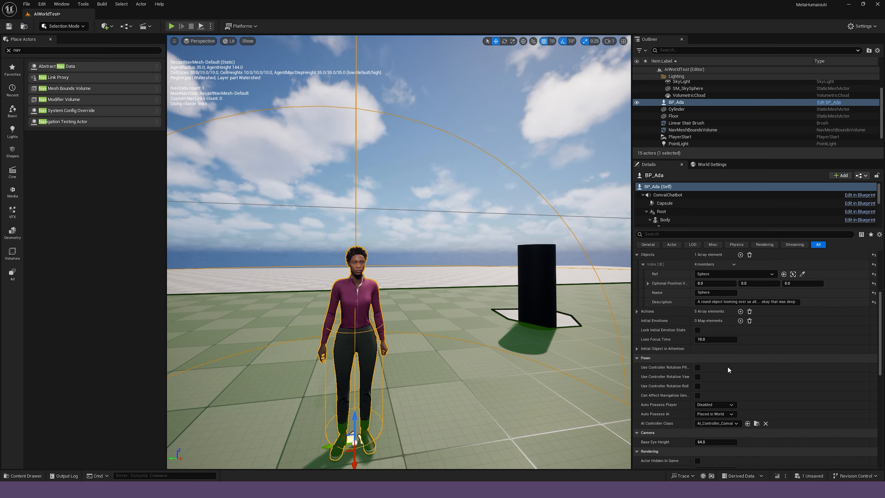
{"action": "scroll", "coordinate": [731, 376], "scroll_direction": "down", "scroll_amount": 5}
{"action": "scroll", "coordinate": [732, 376], "scroll_direction": "down", "scroll_amount": 6}
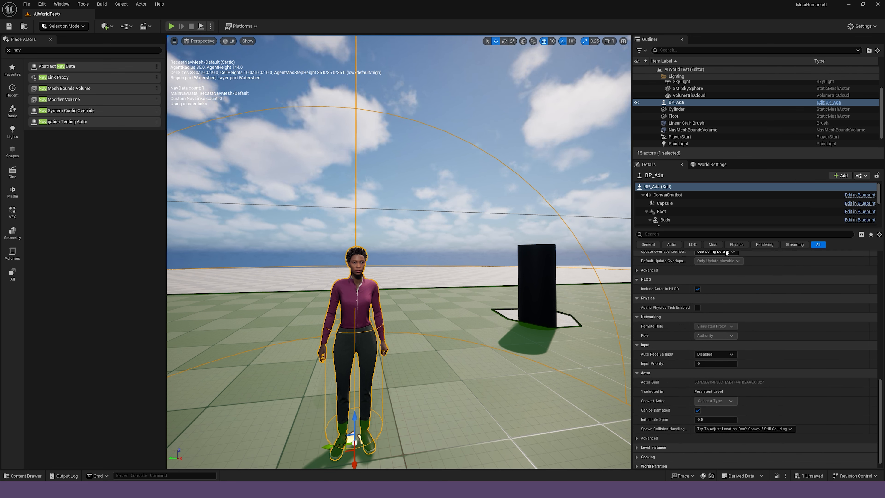
- Show the world settings and list the choices for GameMode Override
{"action": "left_click", "coordinate": [708, 165]}
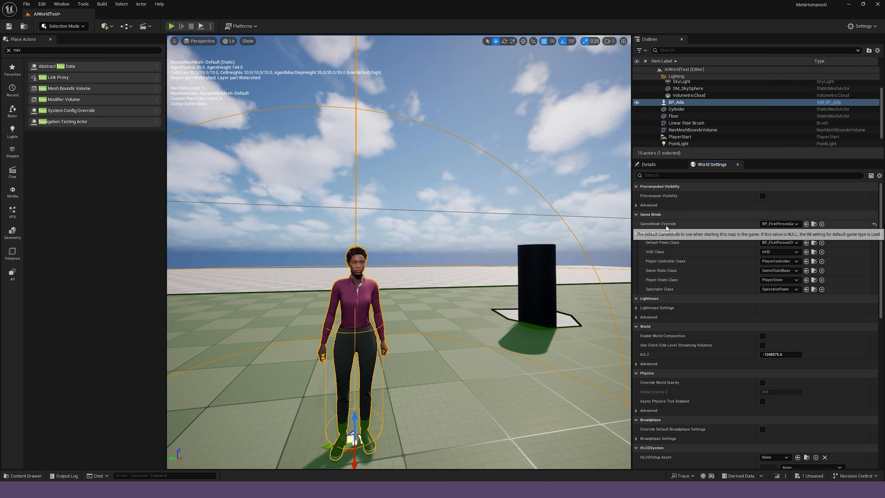
{"action": "left_click", "coordinate": [775, 224]}
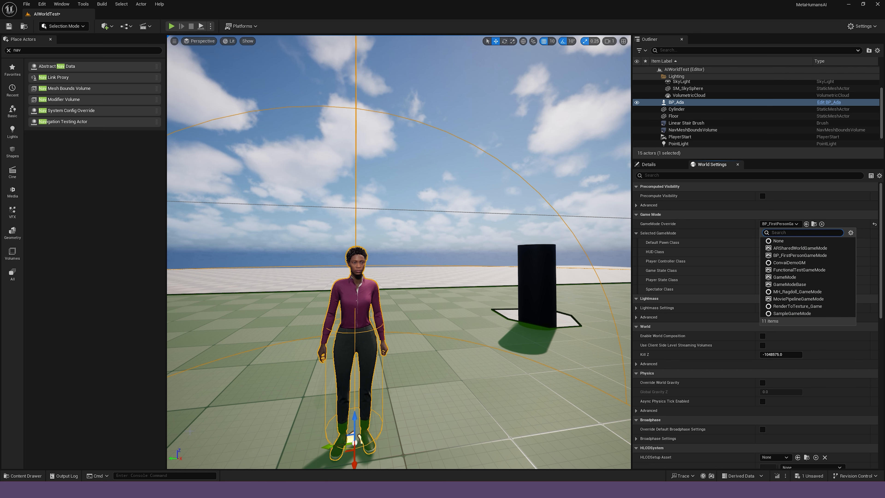
- Search the project content for "first", shorten the search to "f" and show the FirstPerson folder's assets
{"action": "left_click", "coordinate": [28, 475]}
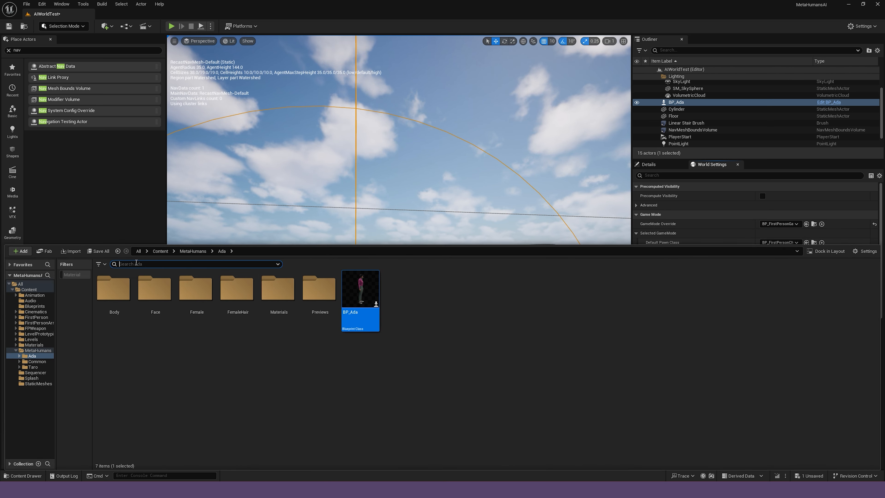
{"action": "type", "text": "first"}
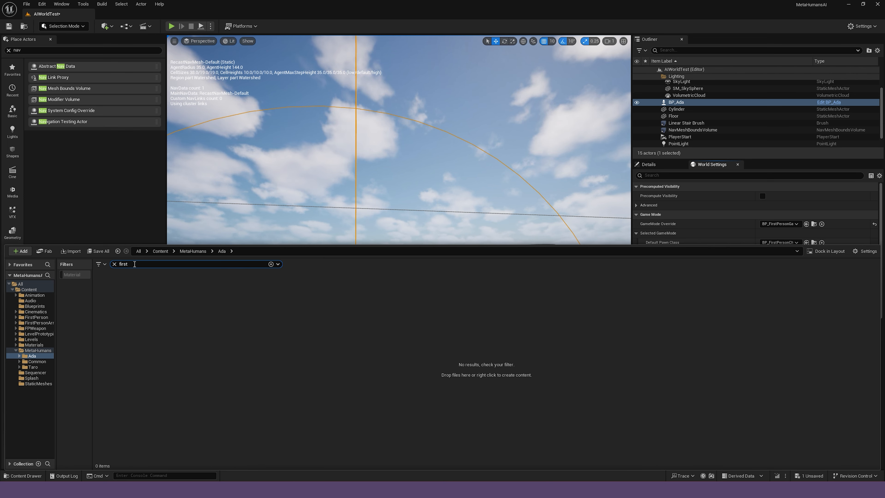
{"action": "key", "text": "BackSpace"}
{"action": "key", "text": "BackSpace"}
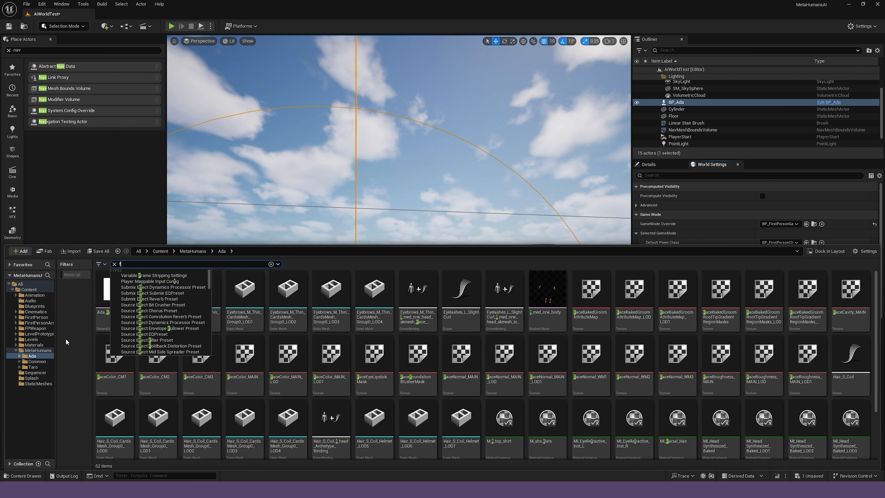
{"action": "left_click", "coordinate": [35, 317]}
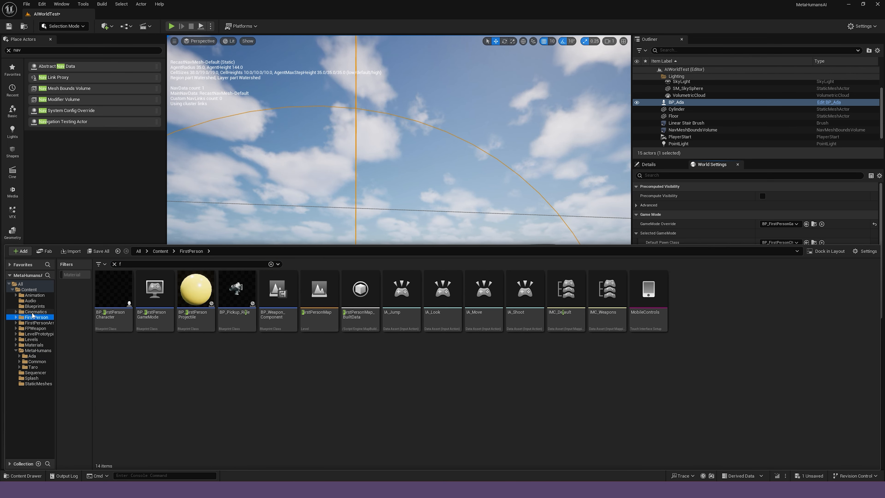
- View the First Person template among the feature and content packs that can be added, without adding it
{"action": "left_click", "coordinate": [22, 251]}
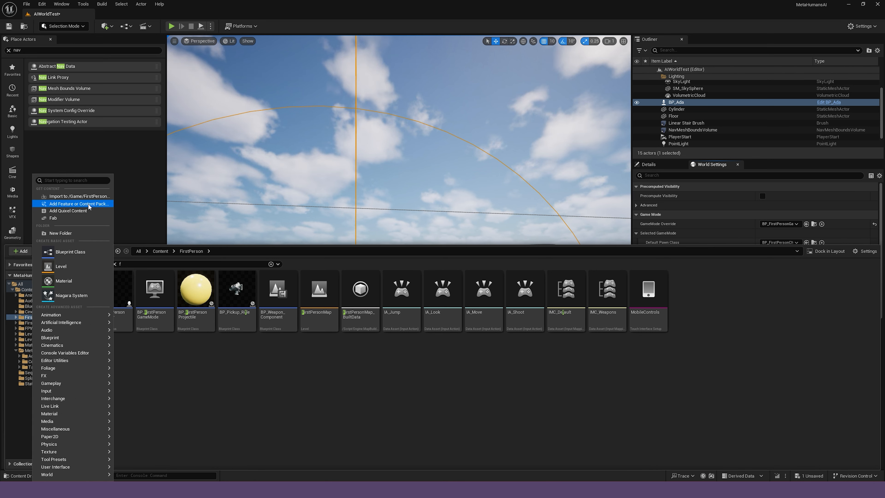
{"action": "left_click", "coordinate": [81, 203]}
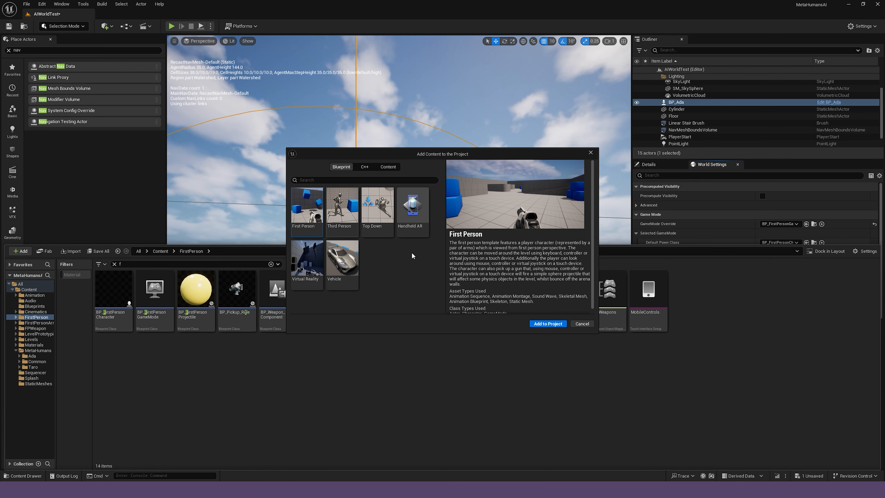
{"action": "left_click", "coordinate": [581, 324]}
- Open the BP_FirstPersonCharacter blueprint from the FirstPerson folder and show its class settings to check the parent class
{"action": "left_click", "coordinate": [12, 475]}
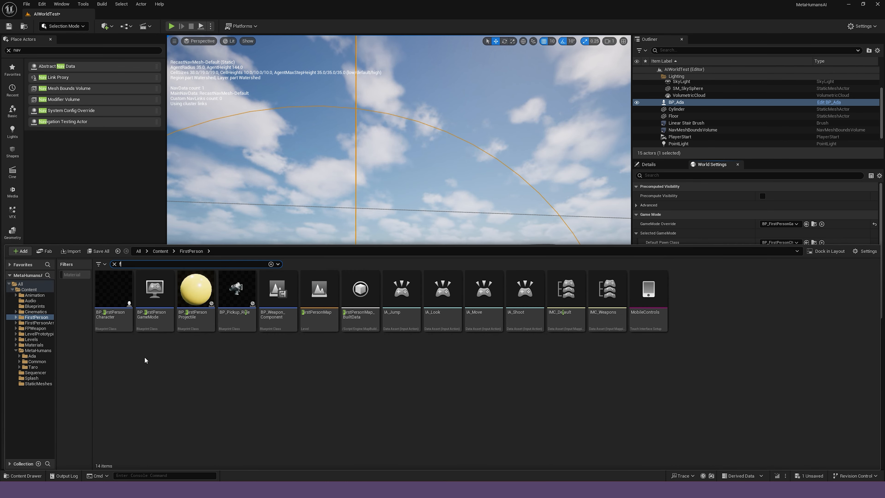
{"action": "double_click", "coordinate": [116, 292]}
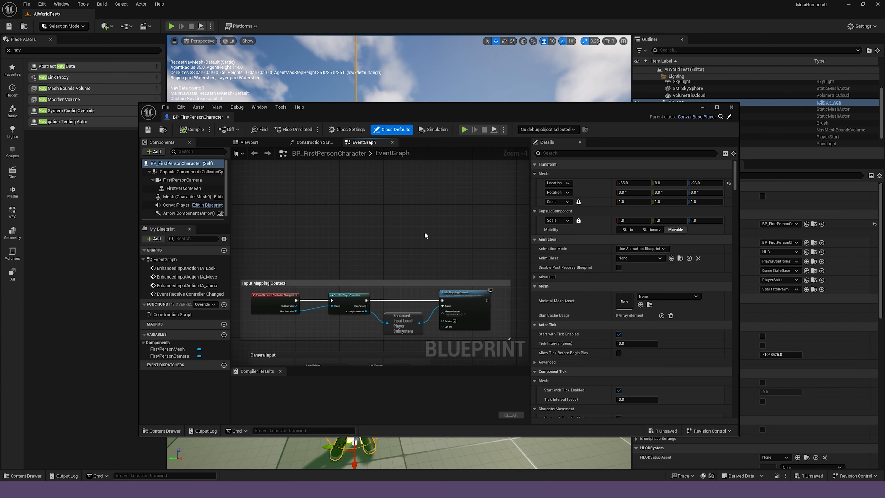
{"action": "scroll", "coordinate": [570, 270], "scroll_direction": "down", "scroll_amount": 4}
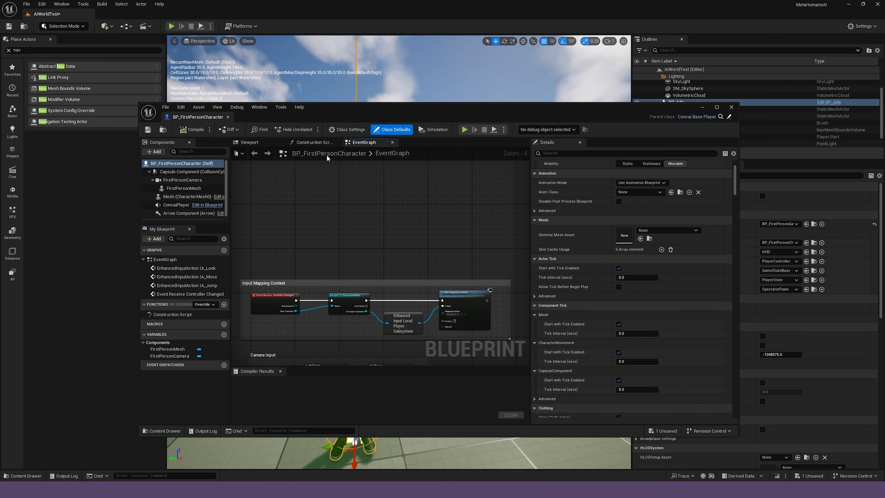
{"action": "left_click", "coordinate": [343, 131]}
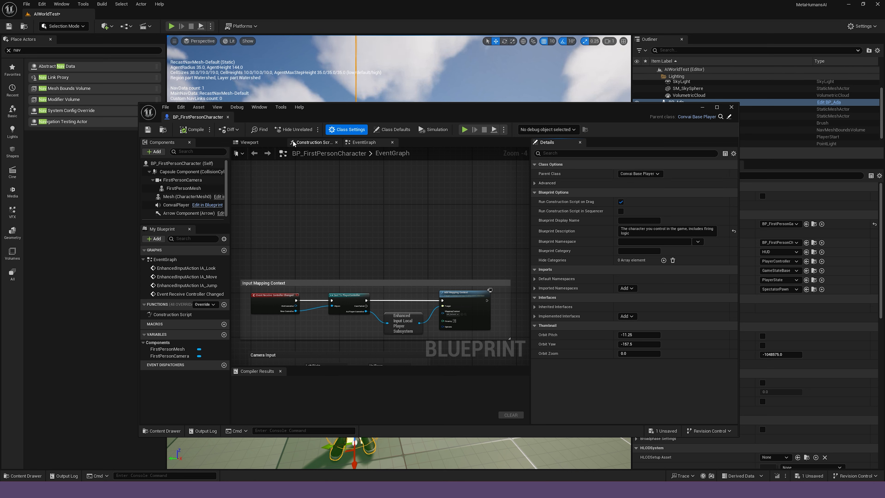
- Show BP_FirstPersonCharacter's 3D preview, view the ConvaiPlayer component's settings and minimize the blueprint window
{"action": "right_click_drag", "start_coordinate": [343, 218], "coordinate": [357, 173]}
{"action": "scroll", "coordinate": [383, 230], "scroll_direction": "down", "scroll_amount": 2}
{"action": "left_click", "coordinate": [254, 144]}
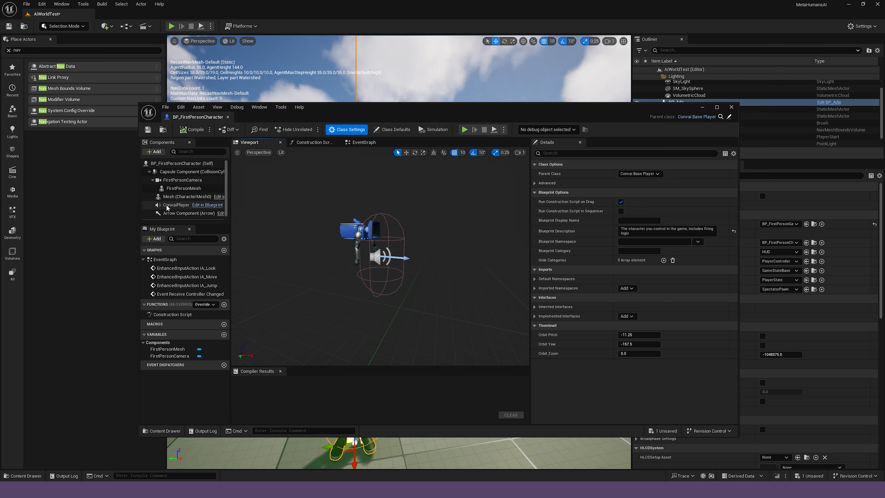
{"action": "left_click", "coordinate": [175, 206]}
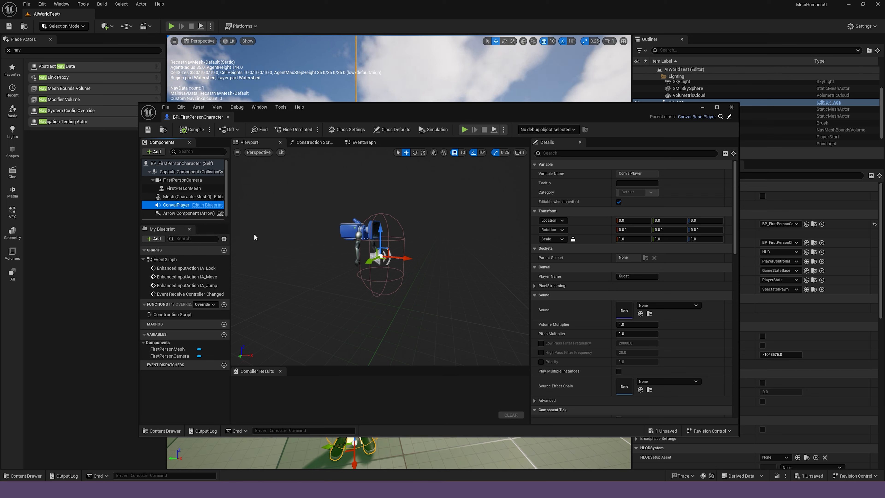
{"action": "scroll", "coordinate": [209, 201], "scroll_direction": "down", "scroll_amount": 1}
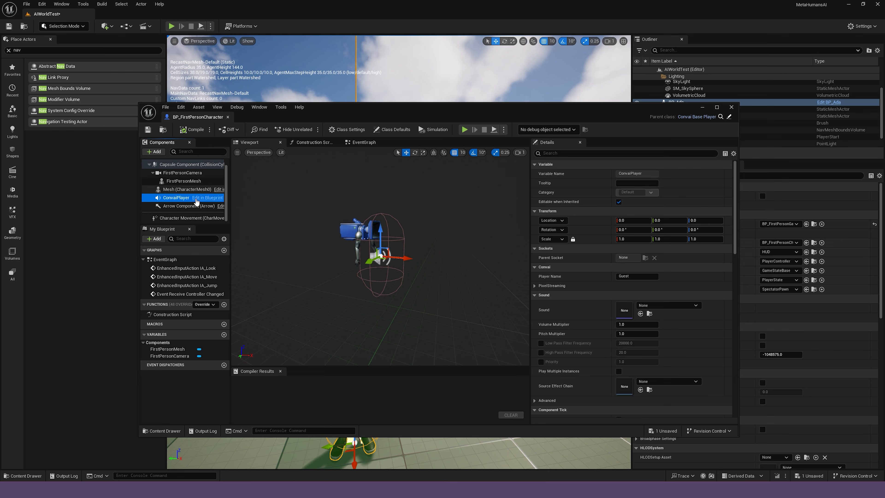
{"action": "left_click", "coordinate": [702, 107]}
{"action": "key", "text": "f"}
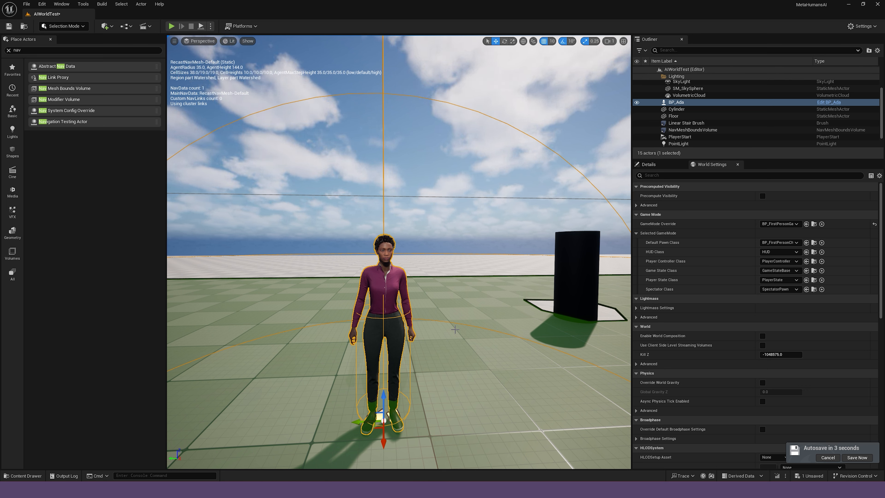
{"action": "left_click", "coordinate": [427, 232]}
{"action": "right_click_drag", "start_coordinate": [435, 232], "coordinate": [435, 233]}
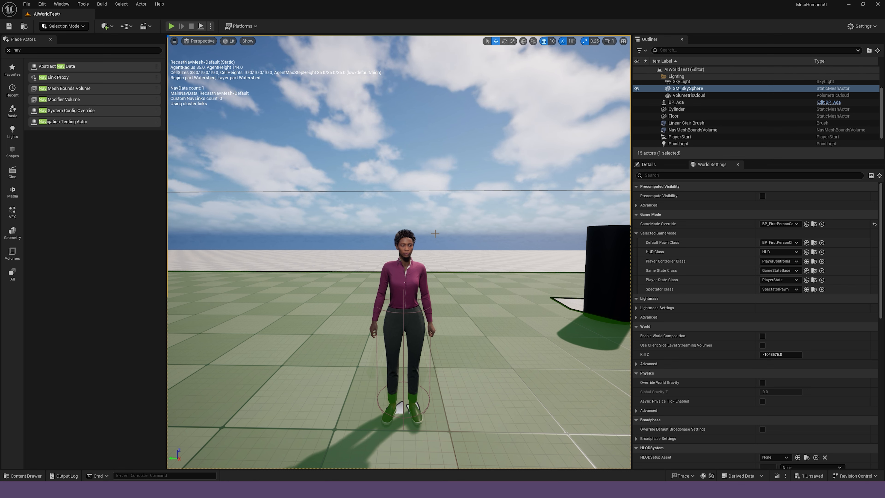
{"action": "right_click_drag", "start_coordinate": [435, 233], "coordinate": [401, 237]}
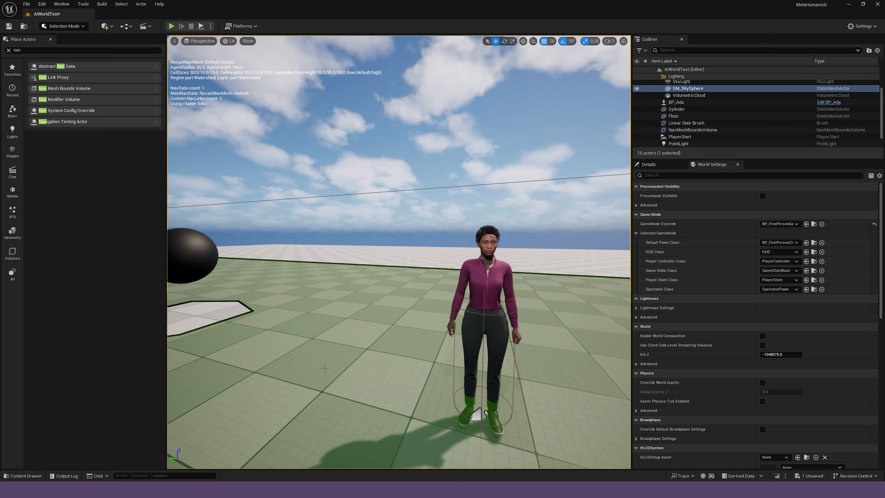
{"action": "left_click", "coordinate": [201, 260]}
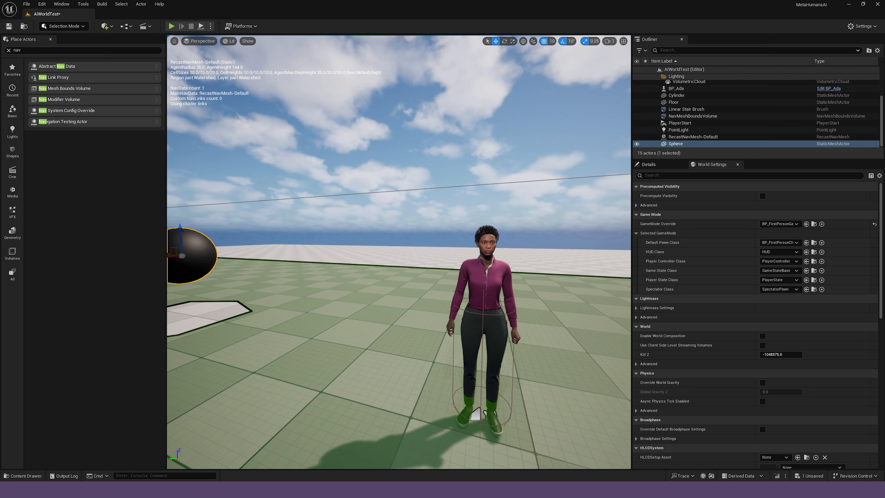
{"action": "right_click_drag", "start_coordinate": [373, 295], "coordinate": [382, 282]}
{"action": "left_click", "coordinate": [448, 242]}
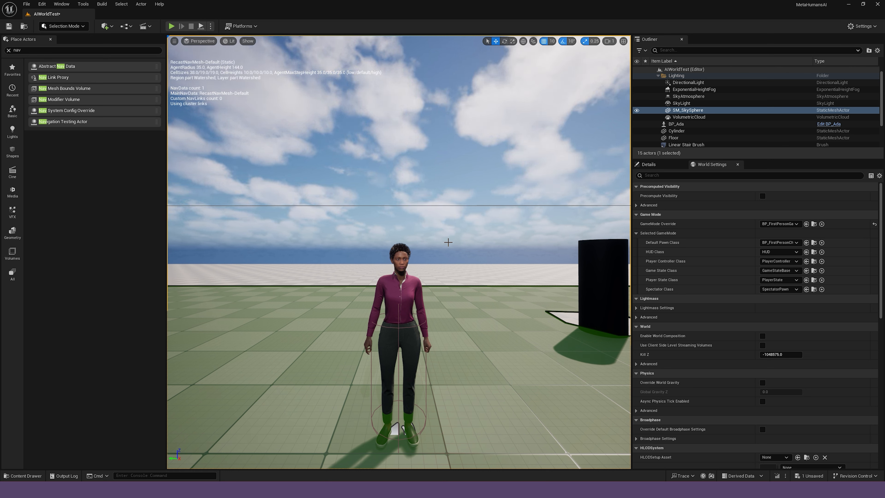
{"action": "key", "text": "s"}
{"action": "mouse_move", "coordinate": [448, 242]}
{"action": "right_mouse_down"}
{"action": "mouse_move", "coordinate": [447, 251]}
{"action": "mouse_move", "coordinate": [436, 239]}
{"action": "right_mouse_up"}
{"action": "key", "text": "w"}
{"action": "key", "text": "s"}
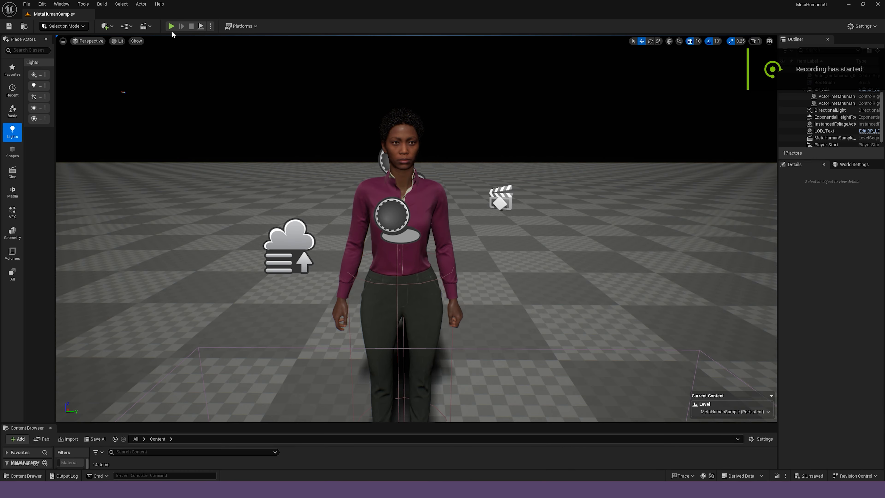
- Start playing the level and send the character the chat message "can you follow me please"
{"action": "left_click", "coordinate": [172, 26]}
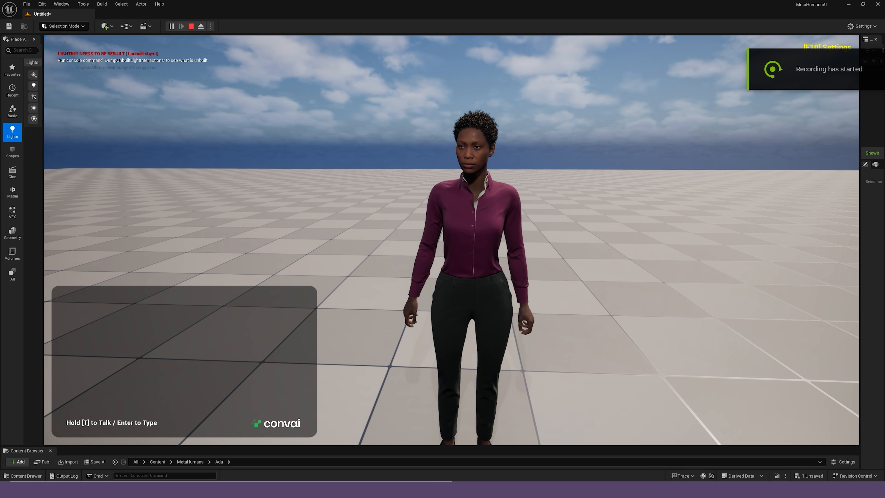
{"action": "key", "text": "Return"}
{"action": "type", "text": "can you "}
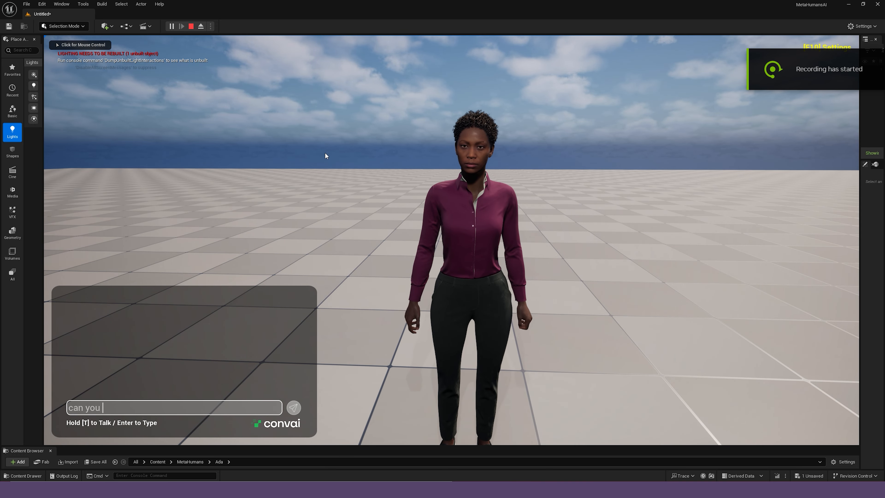
{"action": "type", "text": "follow me please"}
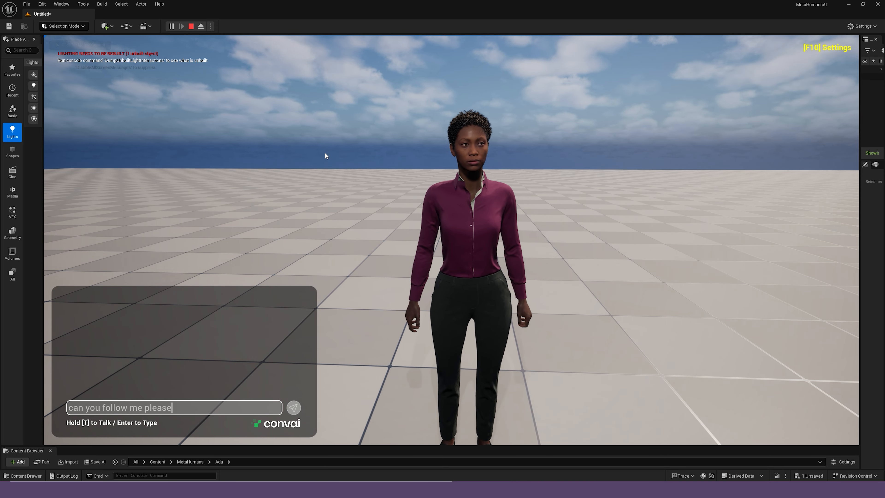
{"action": "key", "text": "Return"}
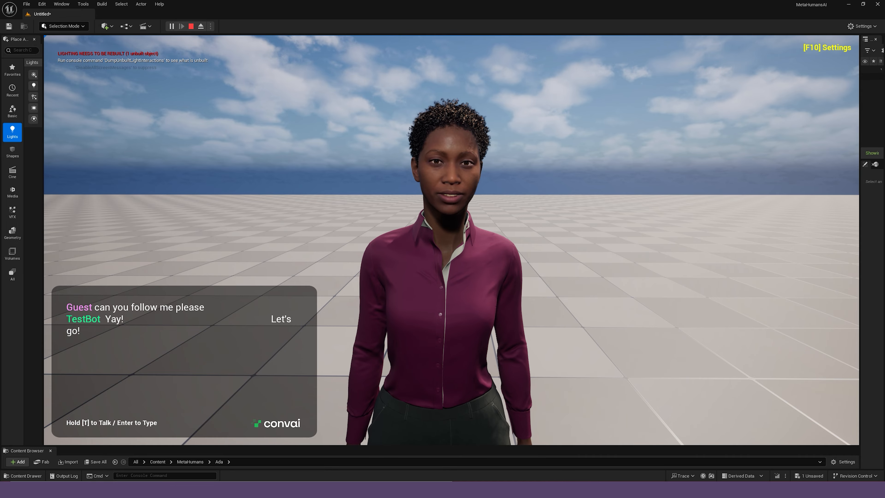
- Walk the player backwards and around the black sphere to test whether the character follows
{"action": "key", "text": "s"}
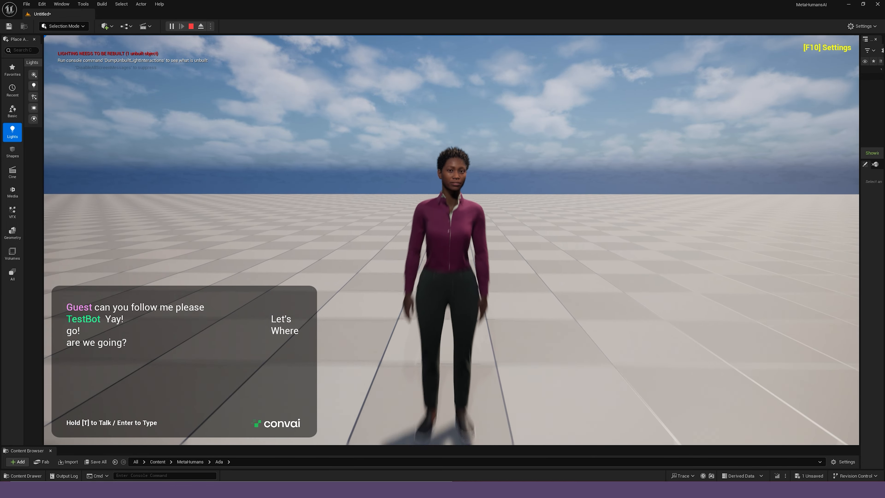
{"action": "key", "text": "a"}
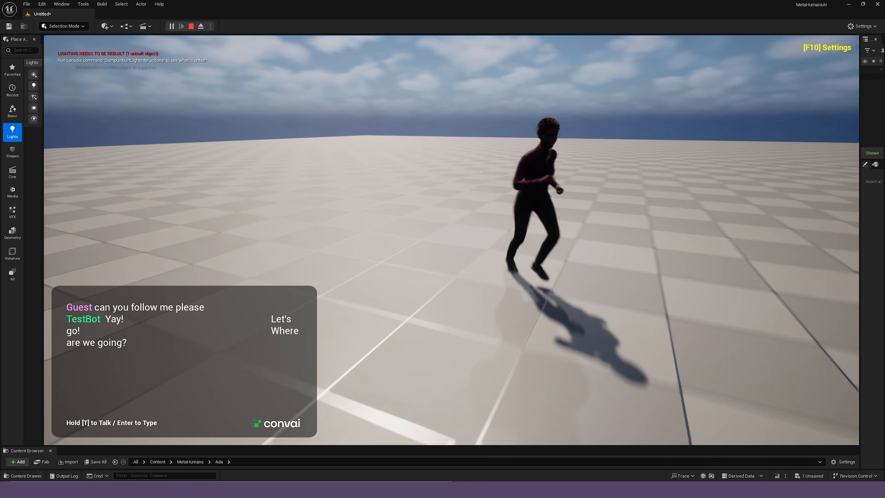
{"action": "key", "text": "s"}
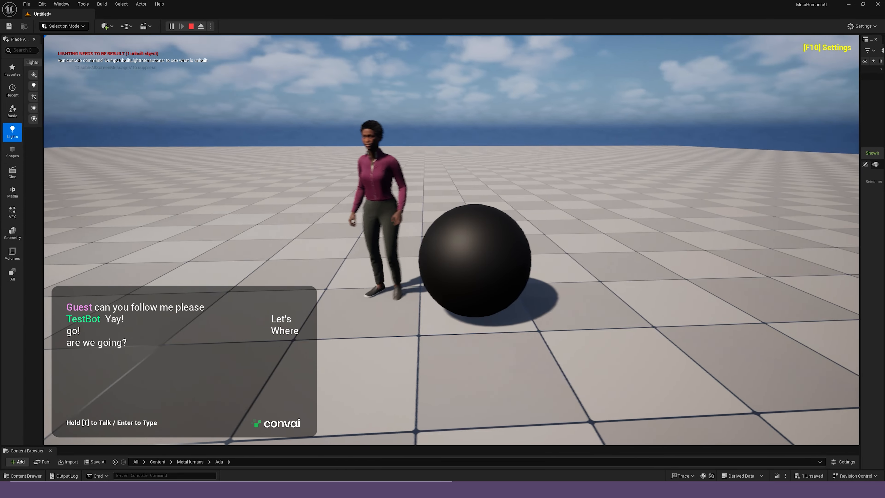
{"action": "key", "text": "d"}
{"action": "key", "text": "w"}
{"action": "key", "text": "s"}
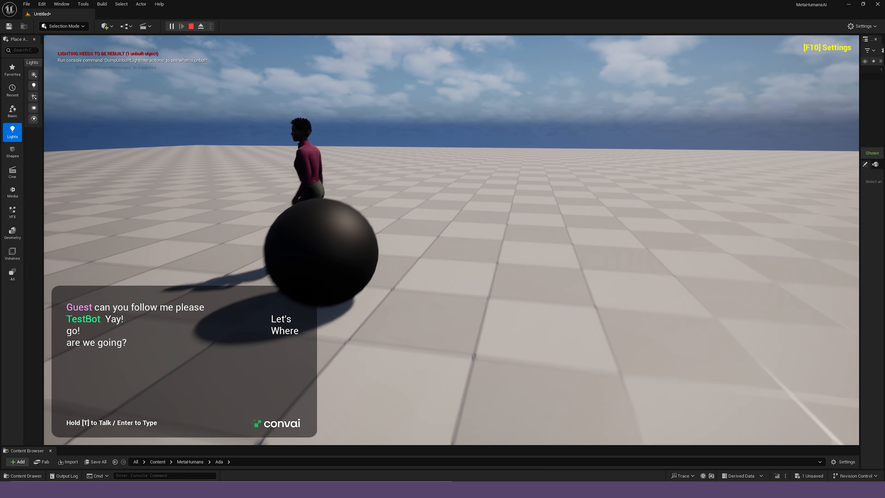
{"action": "key", "text": "w"}
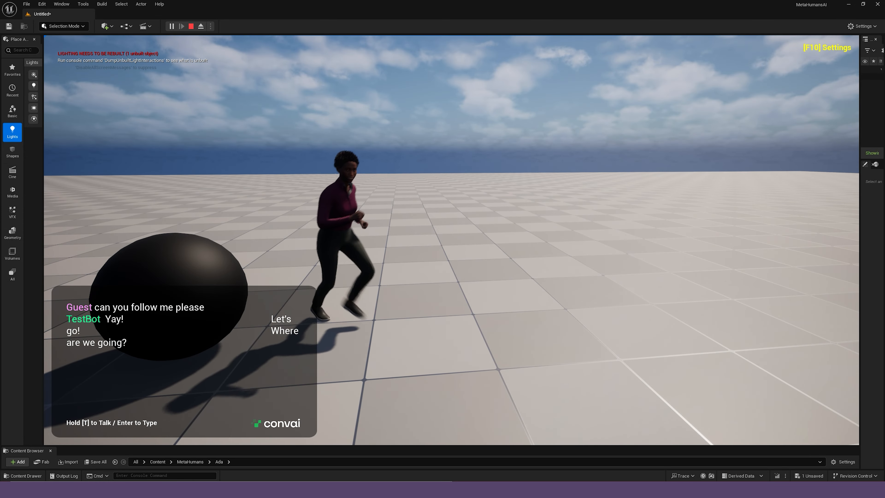
{"action": "key", "text": "s"}
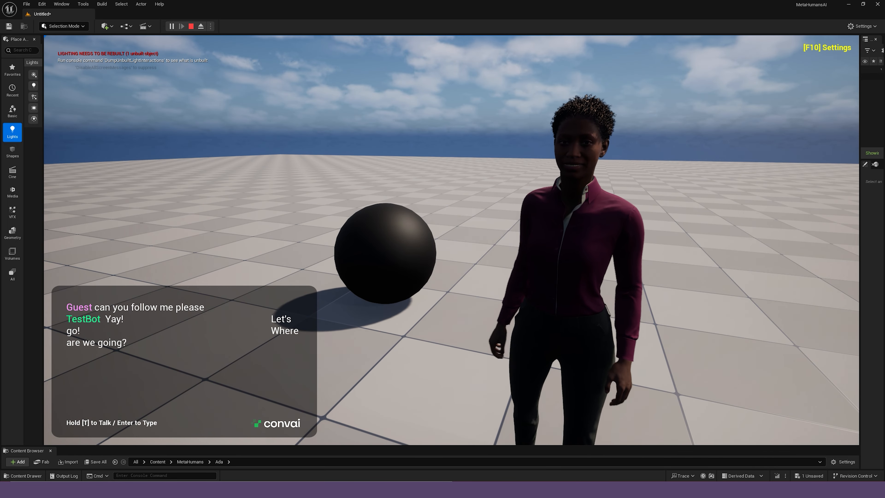
- Ask the character in the chat "what is that object over there" while facing the sphere
{"action": "key", "text": "Return"}
{"action": "type", "text": "what is tha"}
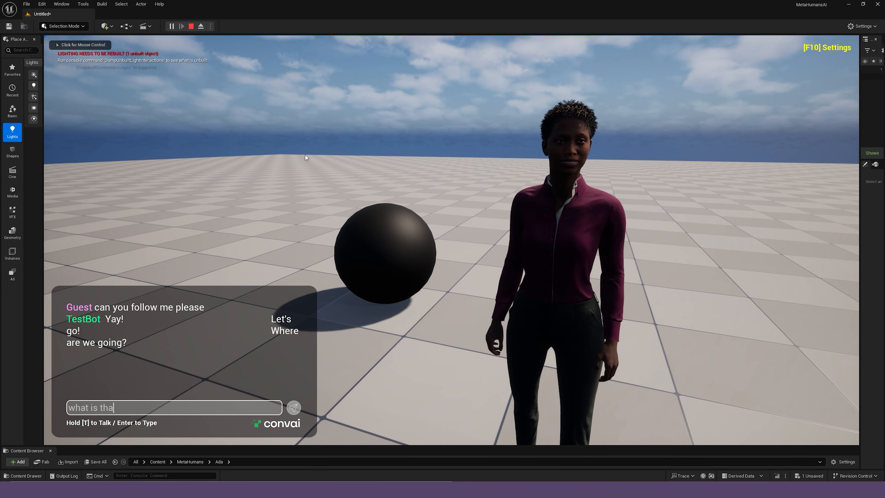
{"action": "type", "text": "t object ove"}
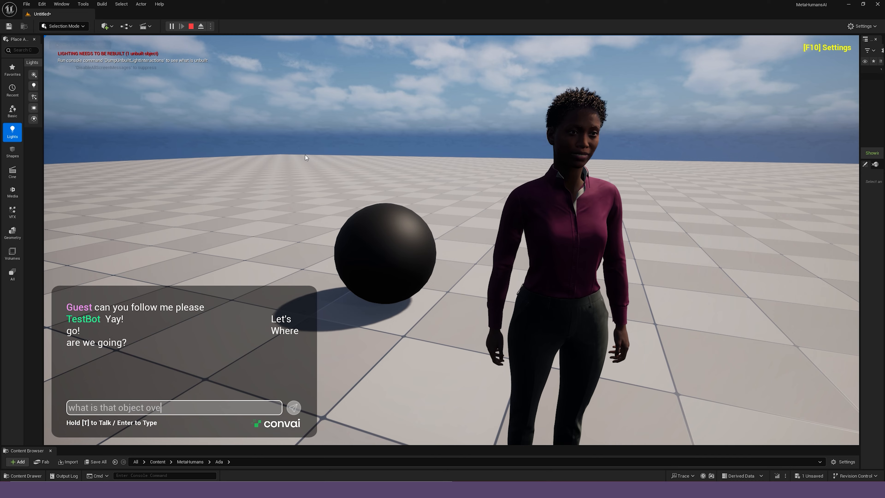
{"action": "type", "text": "r there"}
{"action": "key", "text": "Return"}
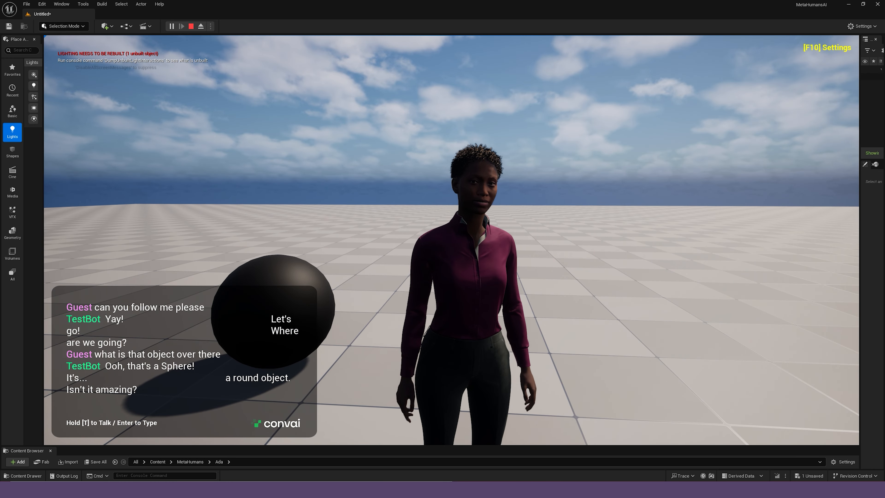
- Send the character the chat message "okay go back to where you started if you can"
{"action": "key", "text": "Return"}
{"action": "type", "text": "okay go back to where you "}
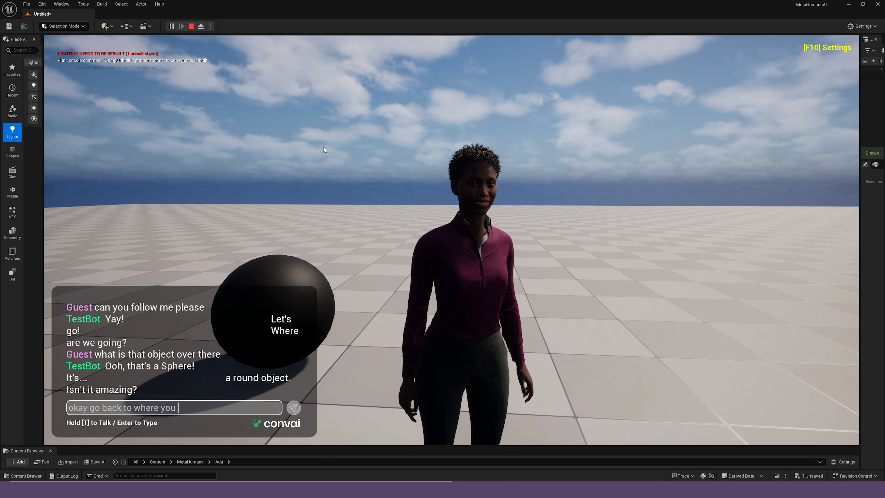
{"action": "type", "text": "started if you can"}
{"action": "key", "text": "Return"}
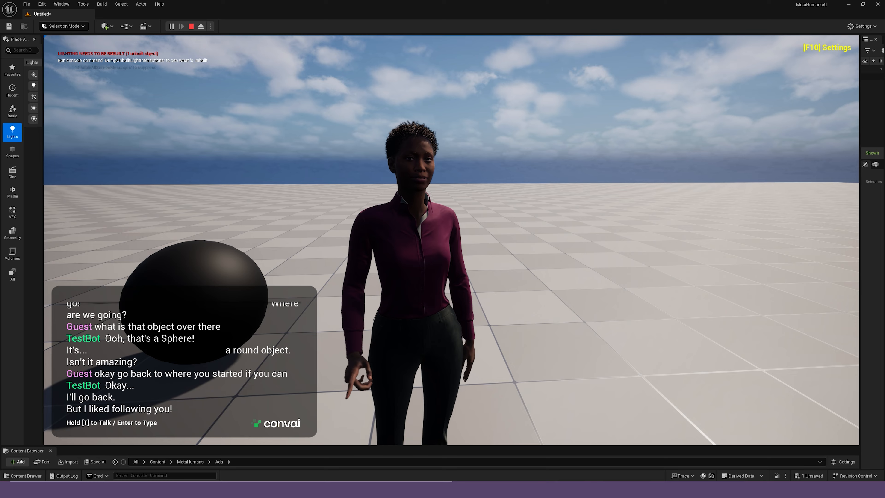
- Walk the player away from the character and sphere and back again to test whether the character returns to its start
{"action": "key", "text": "s"}
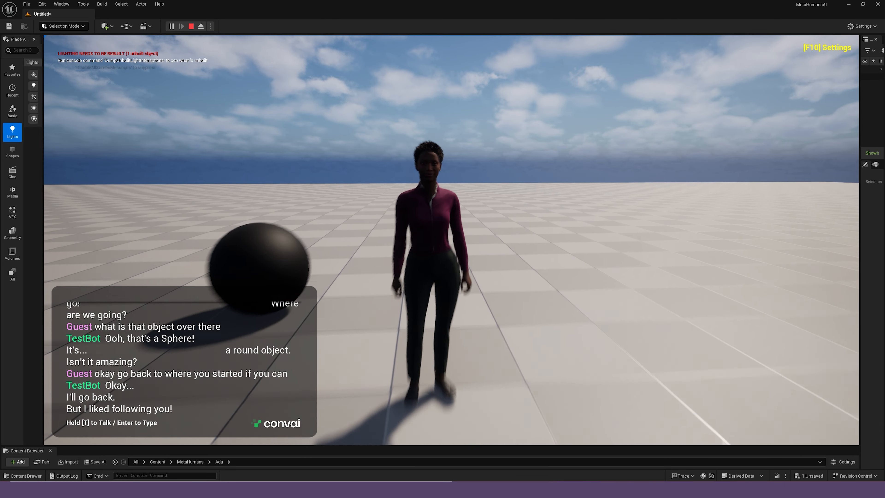
{"action": "key", "text": "a"}
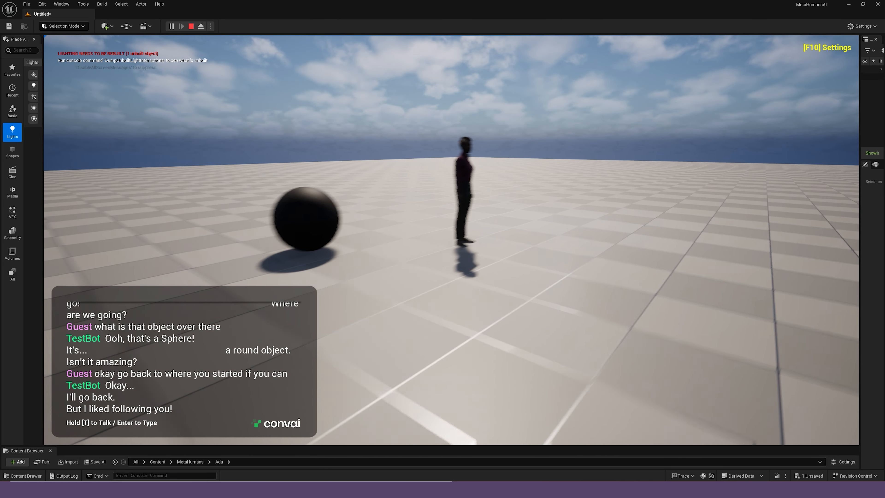
{"action": "key", "text": "s"}
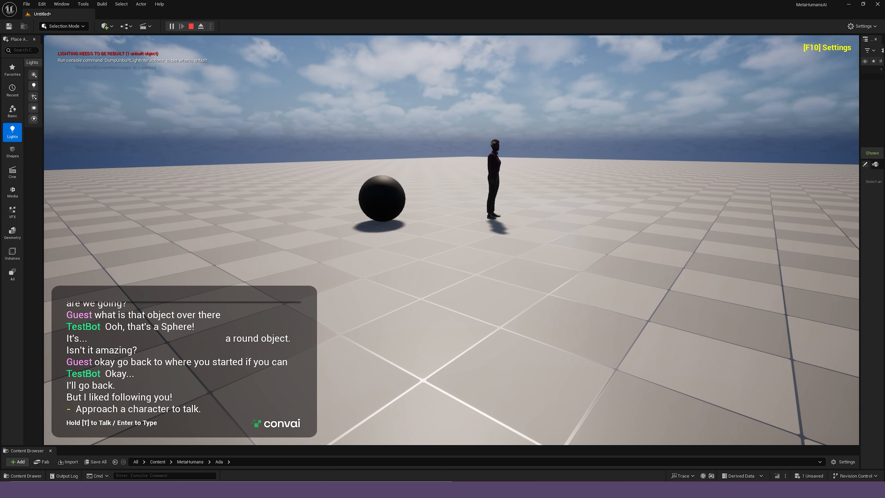
{"action": "key", "text": "w"}
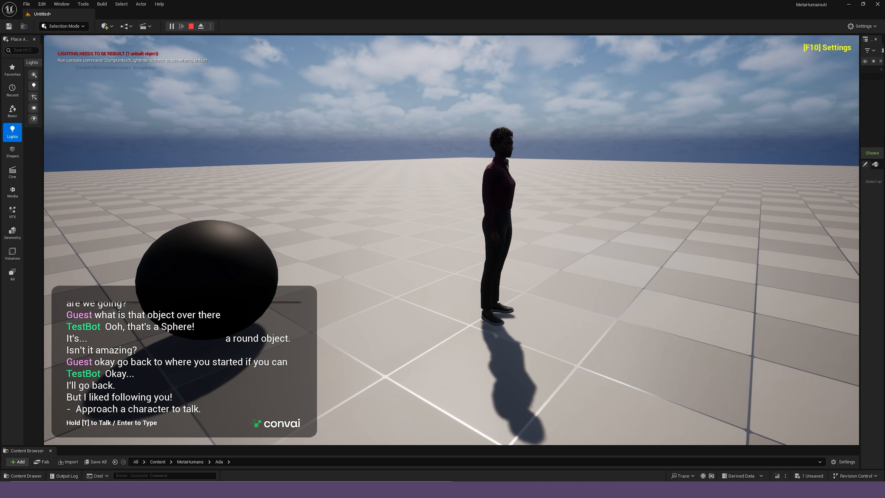
{"action": "key", "text": "w"}
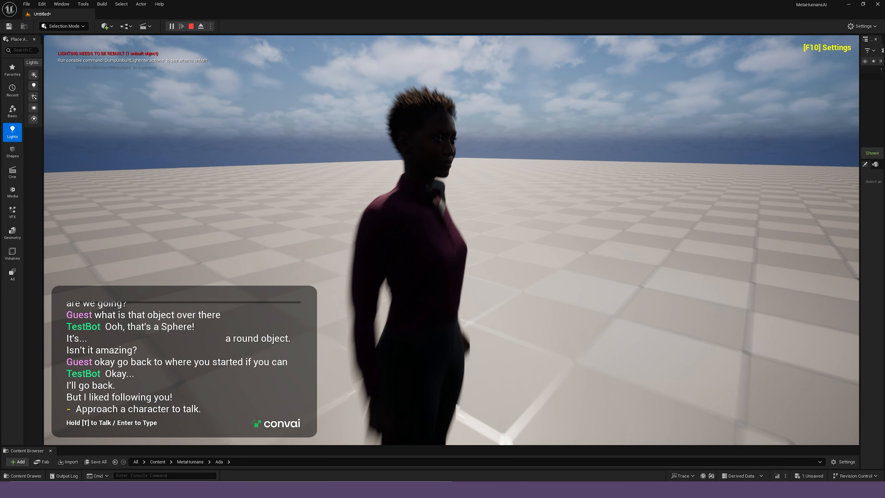
{"action": "key", "text": "s"}
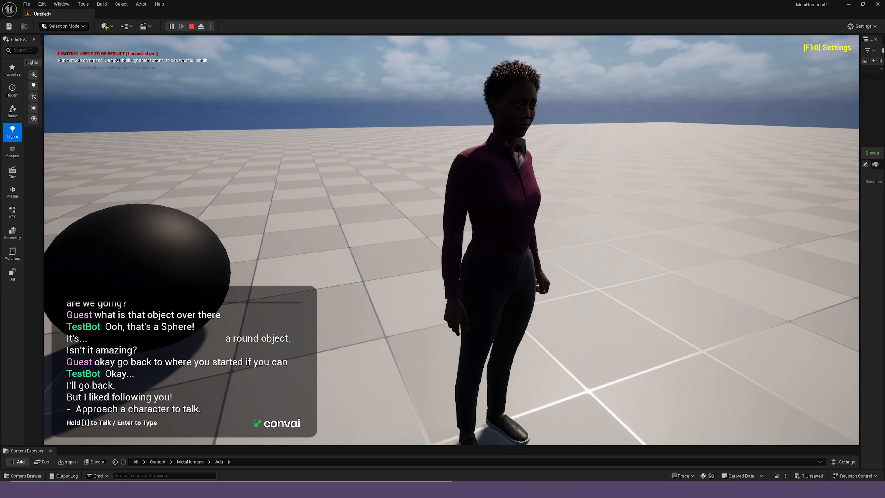
{"action": "key", "text": "s"}
- Ask the character in the chat "where are we" and walk the player sideways around it
{"action": "key", "text": "Return"}
{"action": "type", "text": "where are we"}
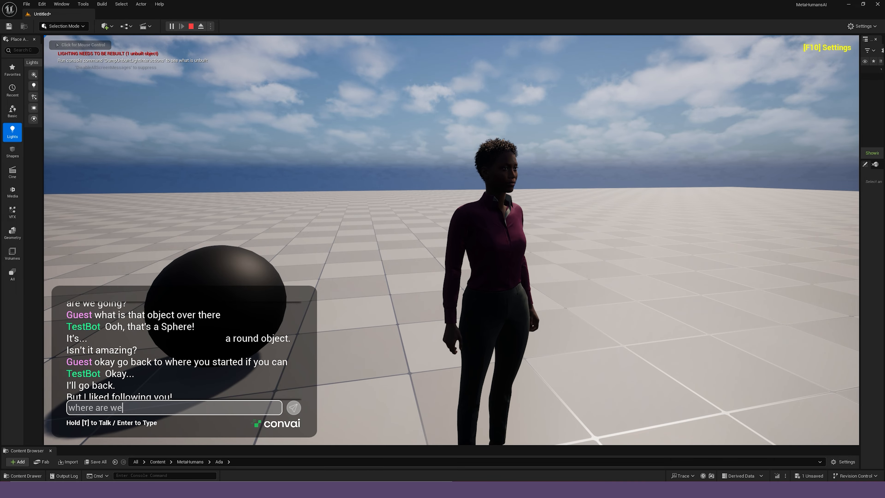
{"action": "key", "text": "Return"}
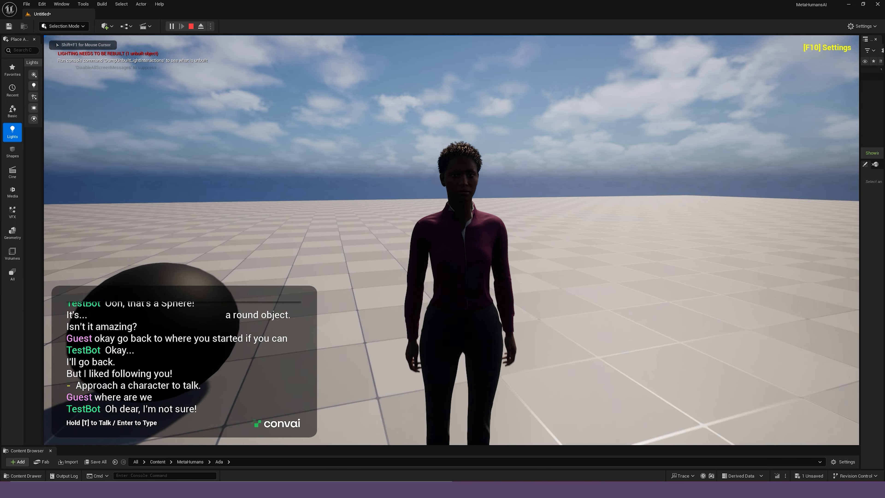
{"action": "key", "text": "d"}
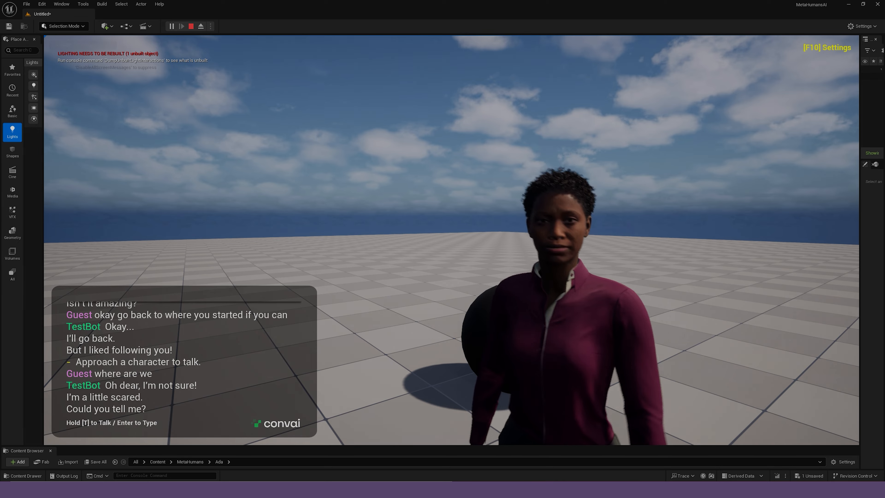